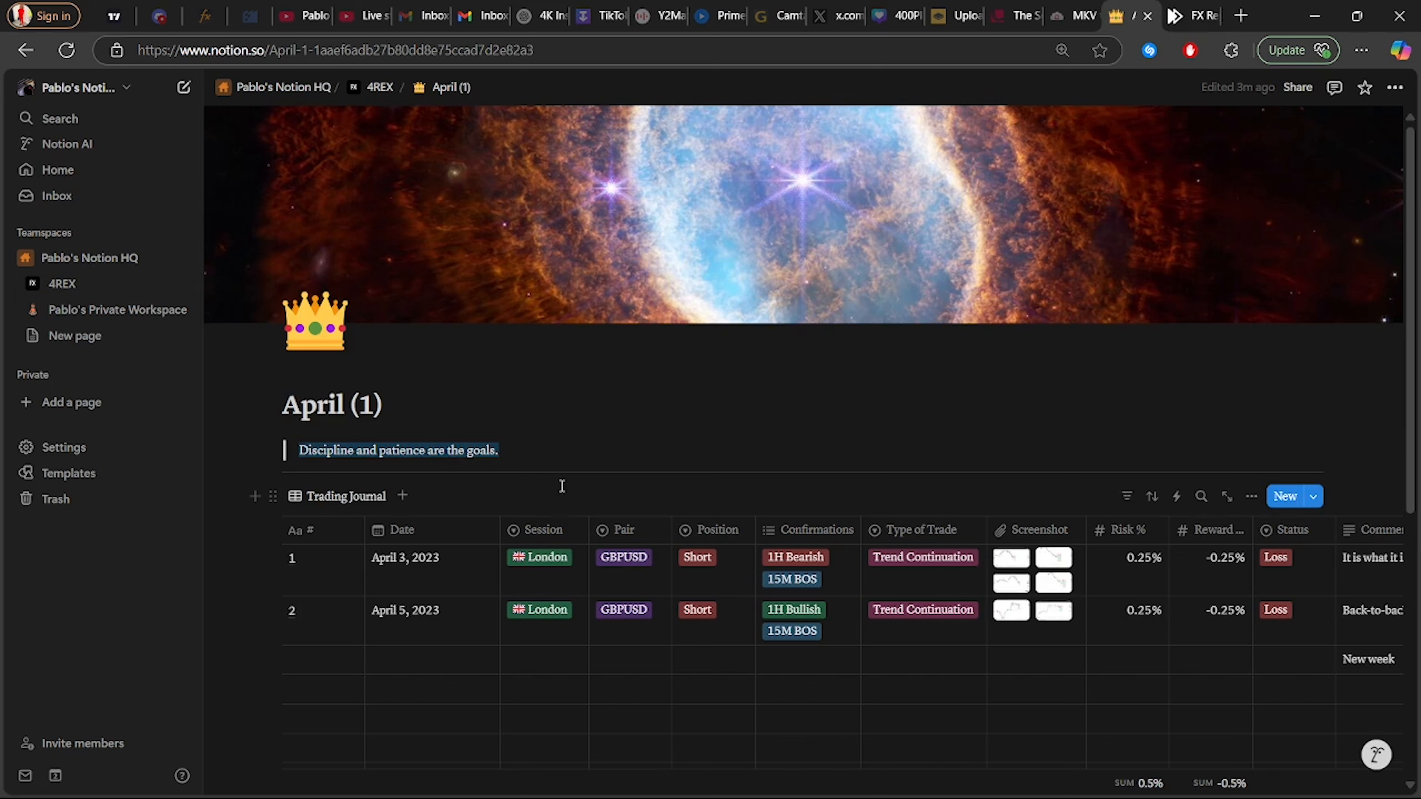
Create EURUSD as a new Pair option, then set the first trade's pair back to GBPUSD
scroll(506, 454, down, 2)
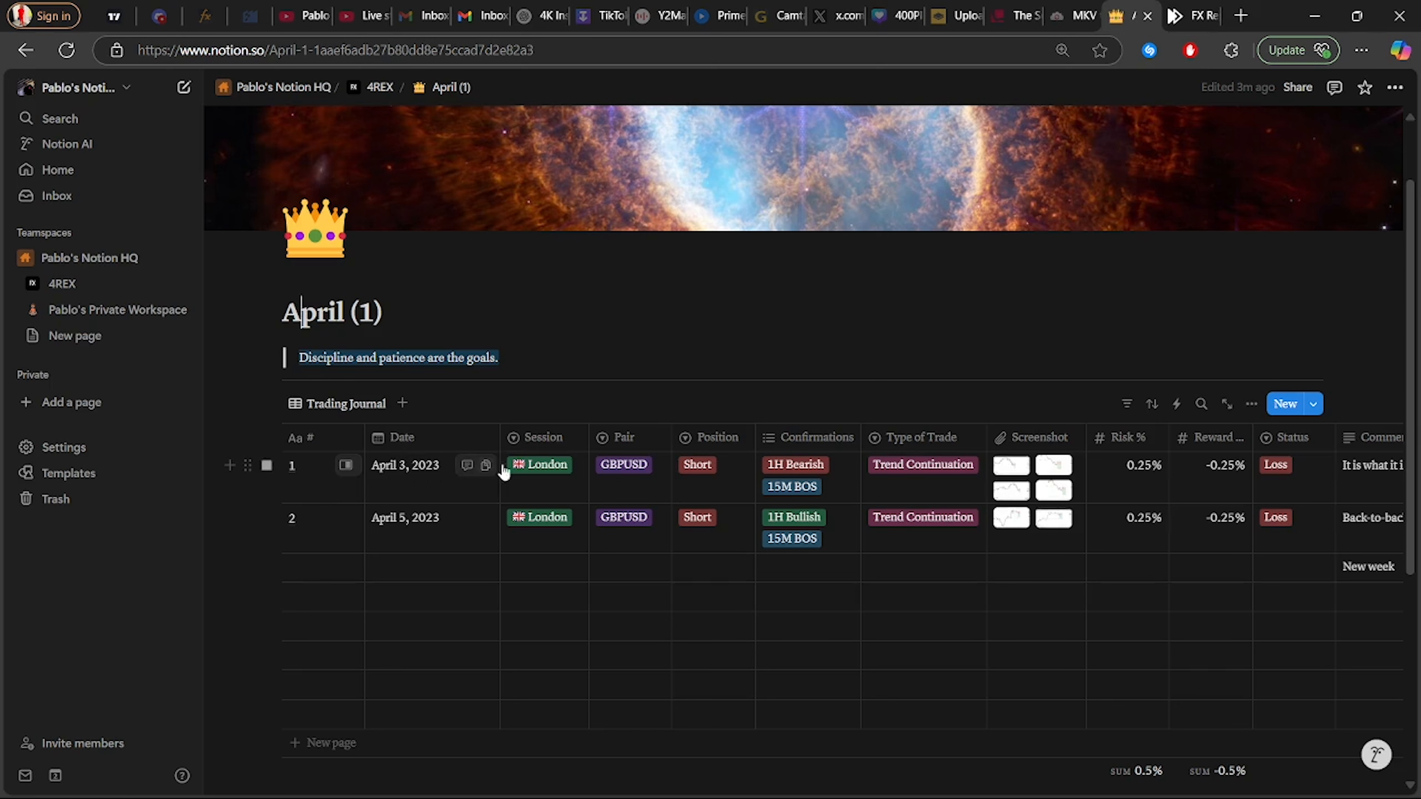
click(538, 473)
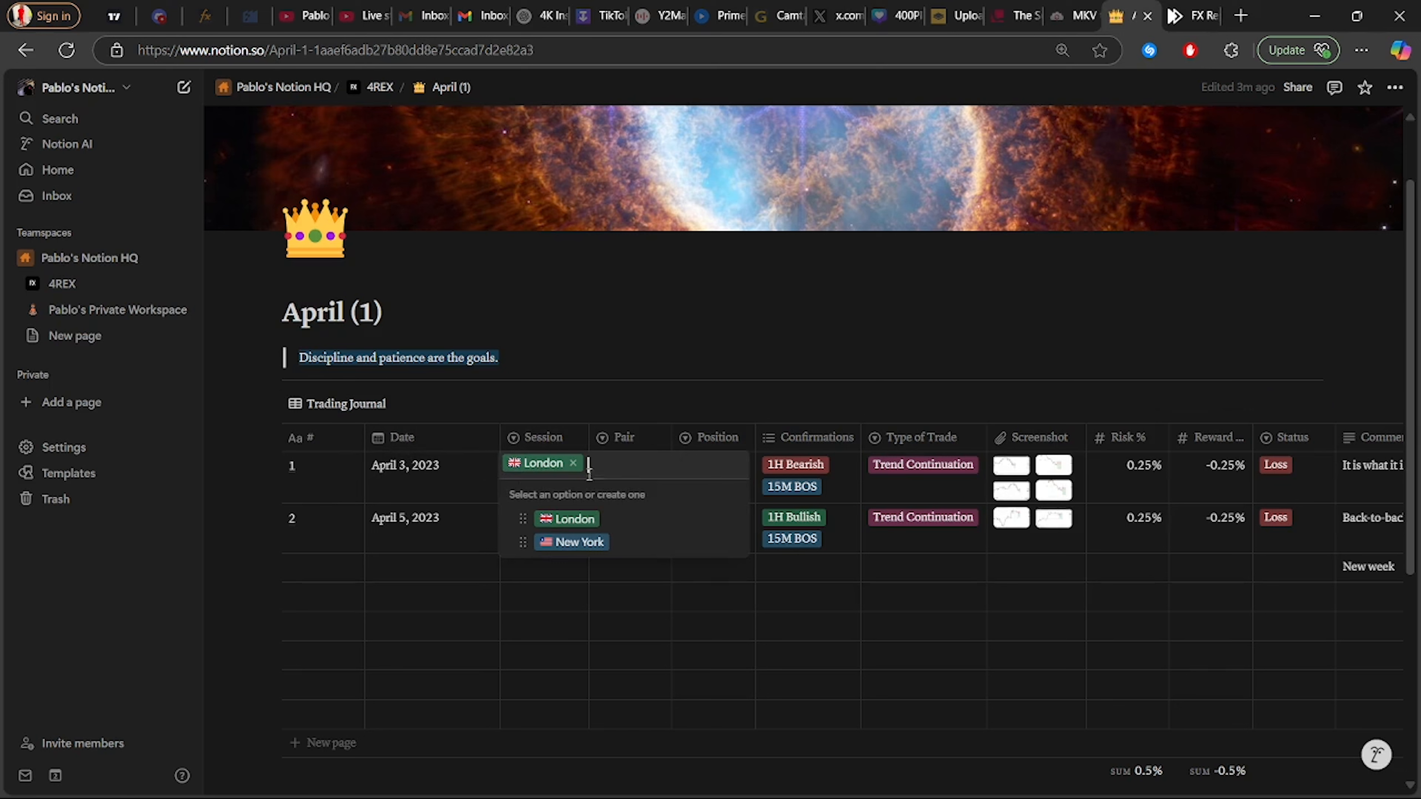
key(Escape)
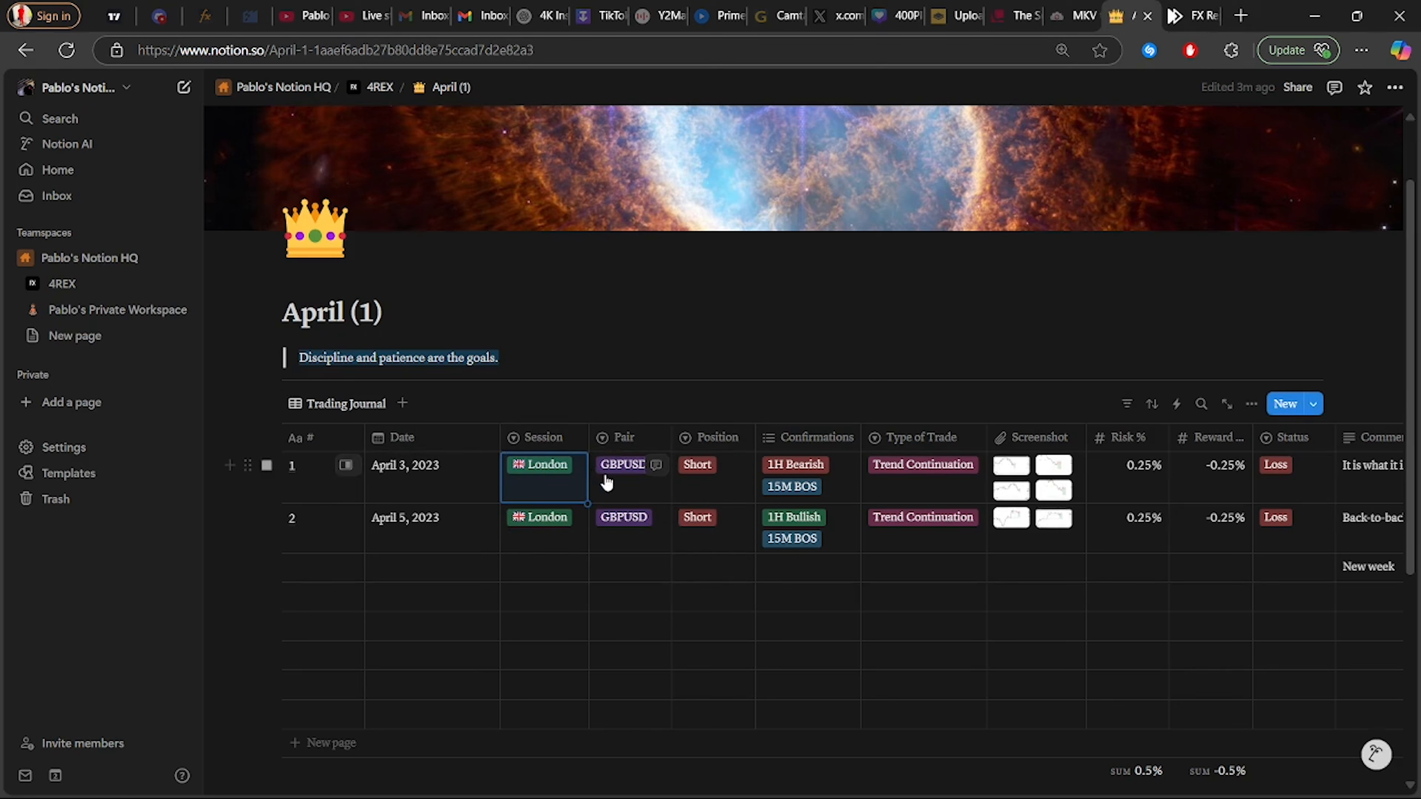
click(612, 478)
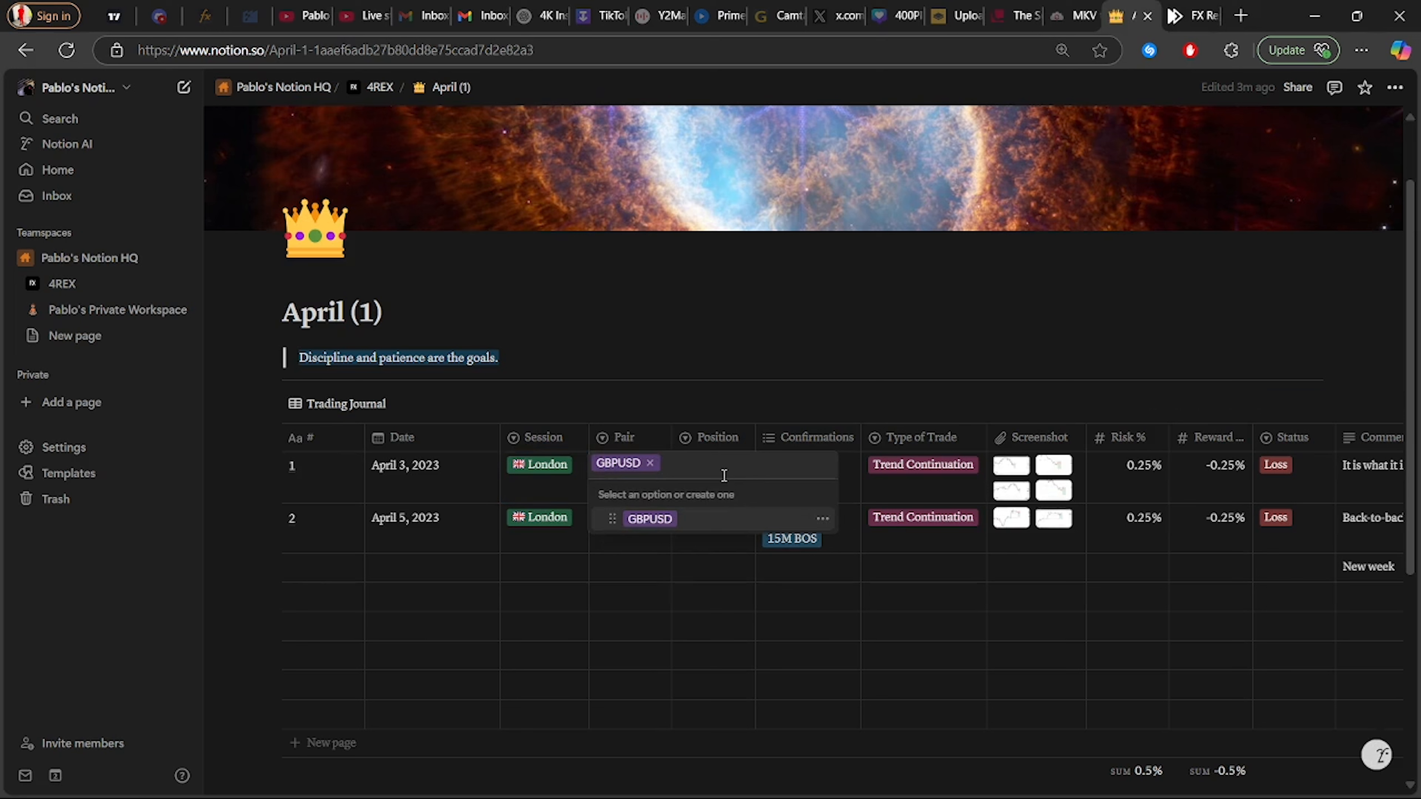
text(eurusd)
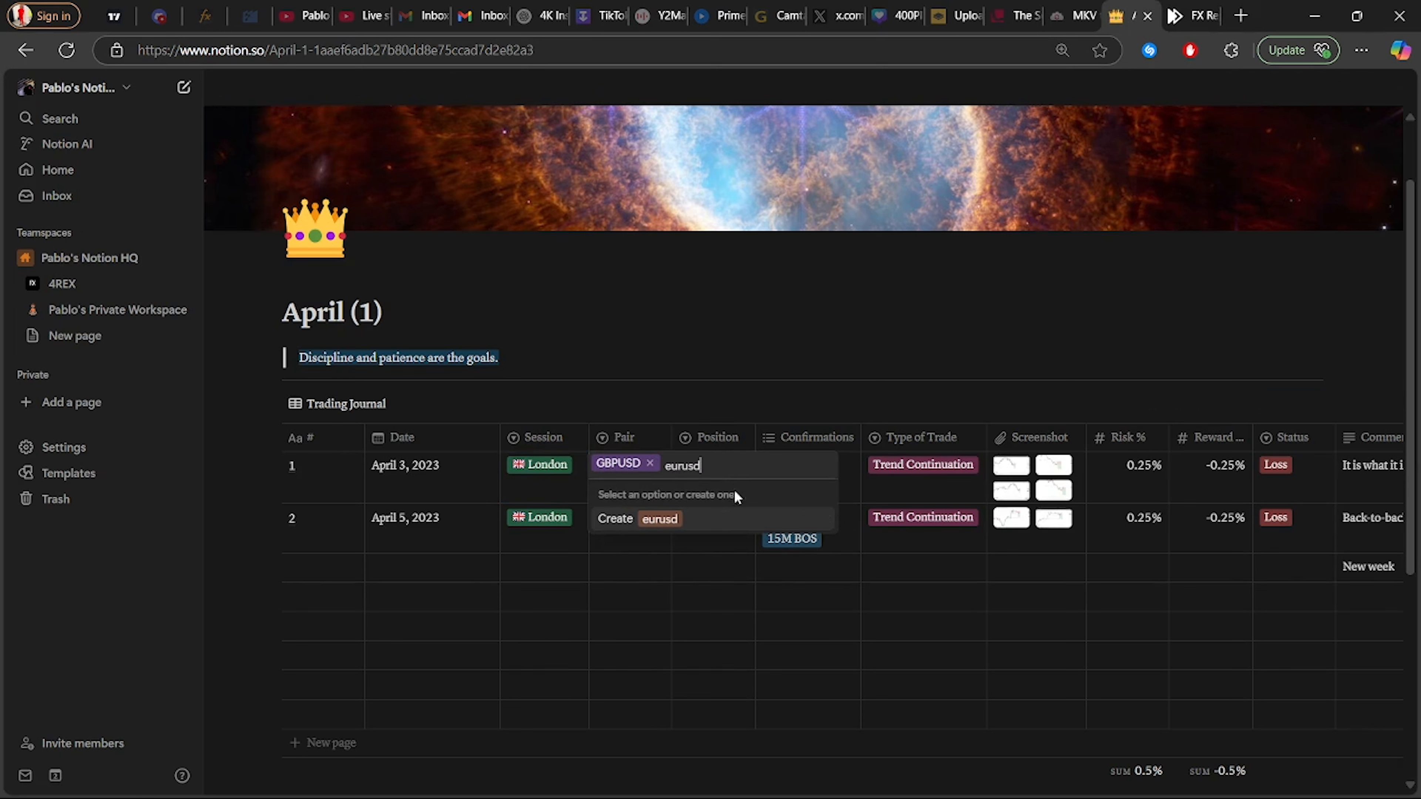
key(BackSpace)
key(BackSpace)
key(BackSpace)
key(BackSpace)
key(BackSpace)
key(BackSpace)
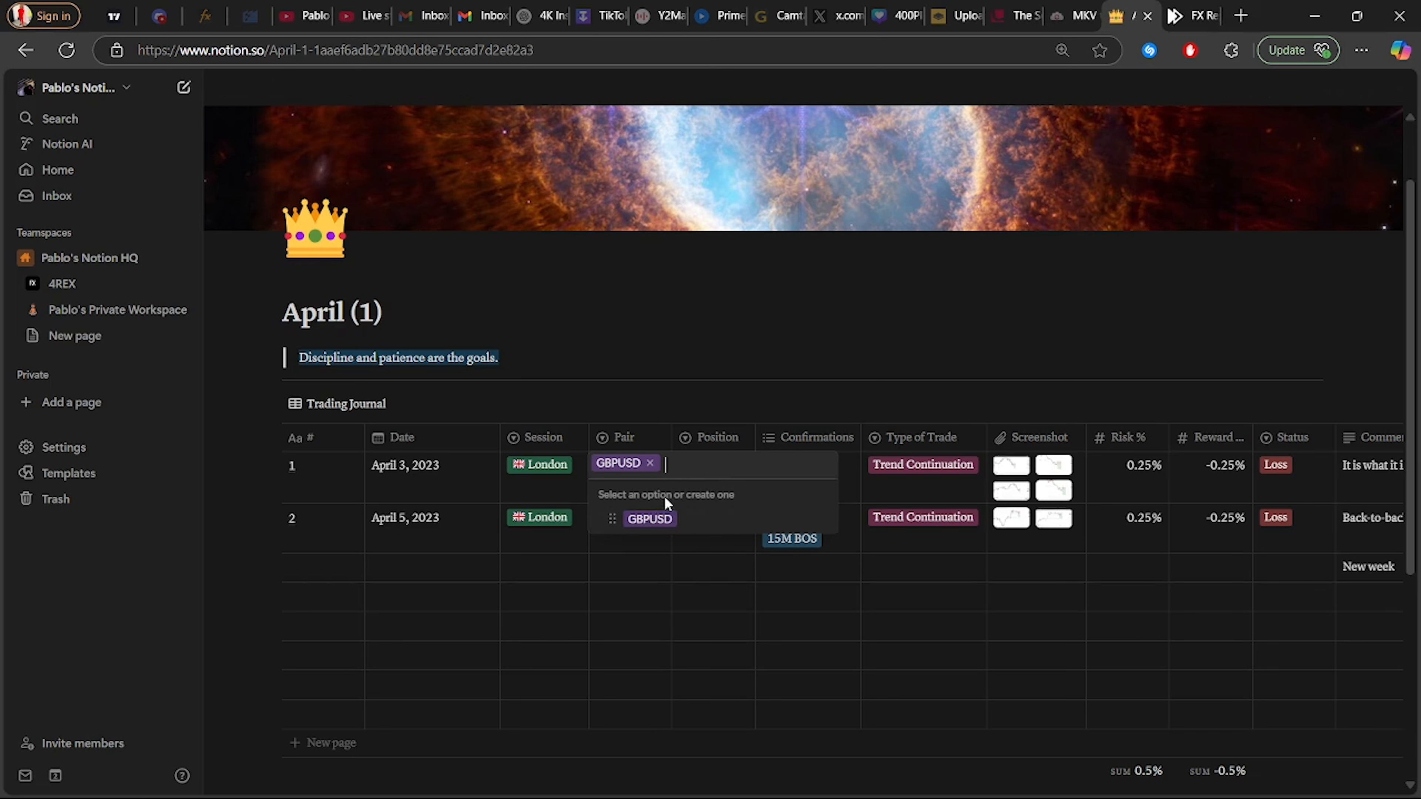
text(EURU)
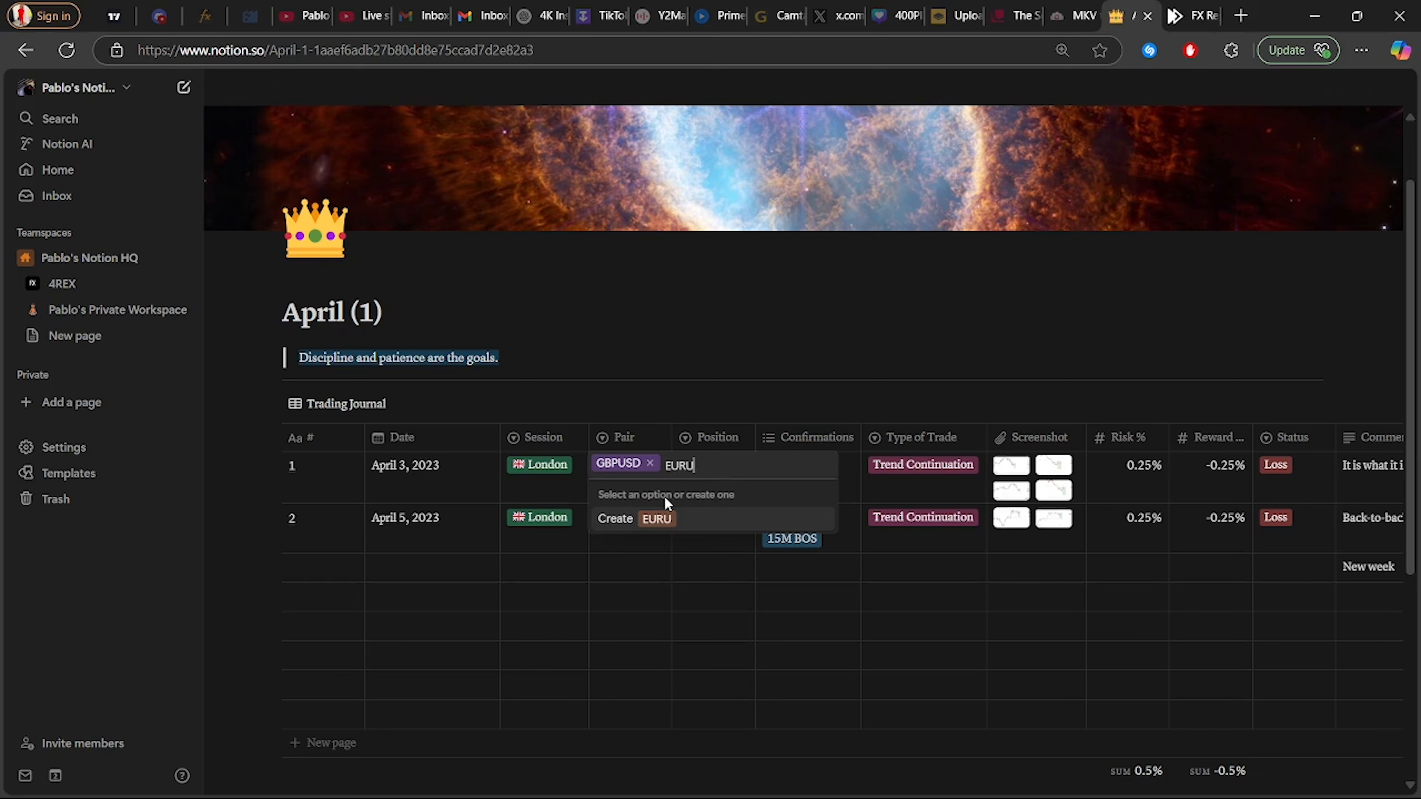
text(SD)
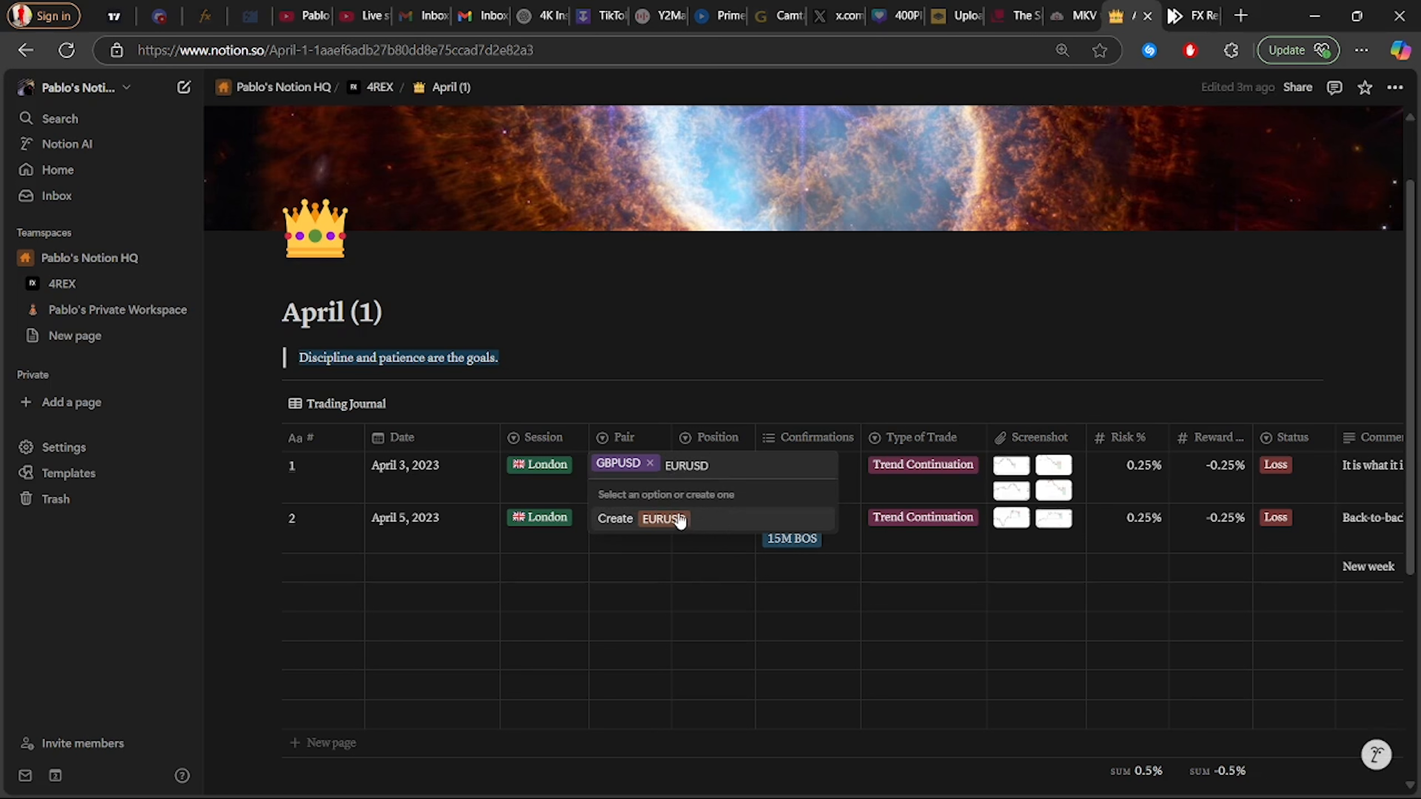
click(662, 519)
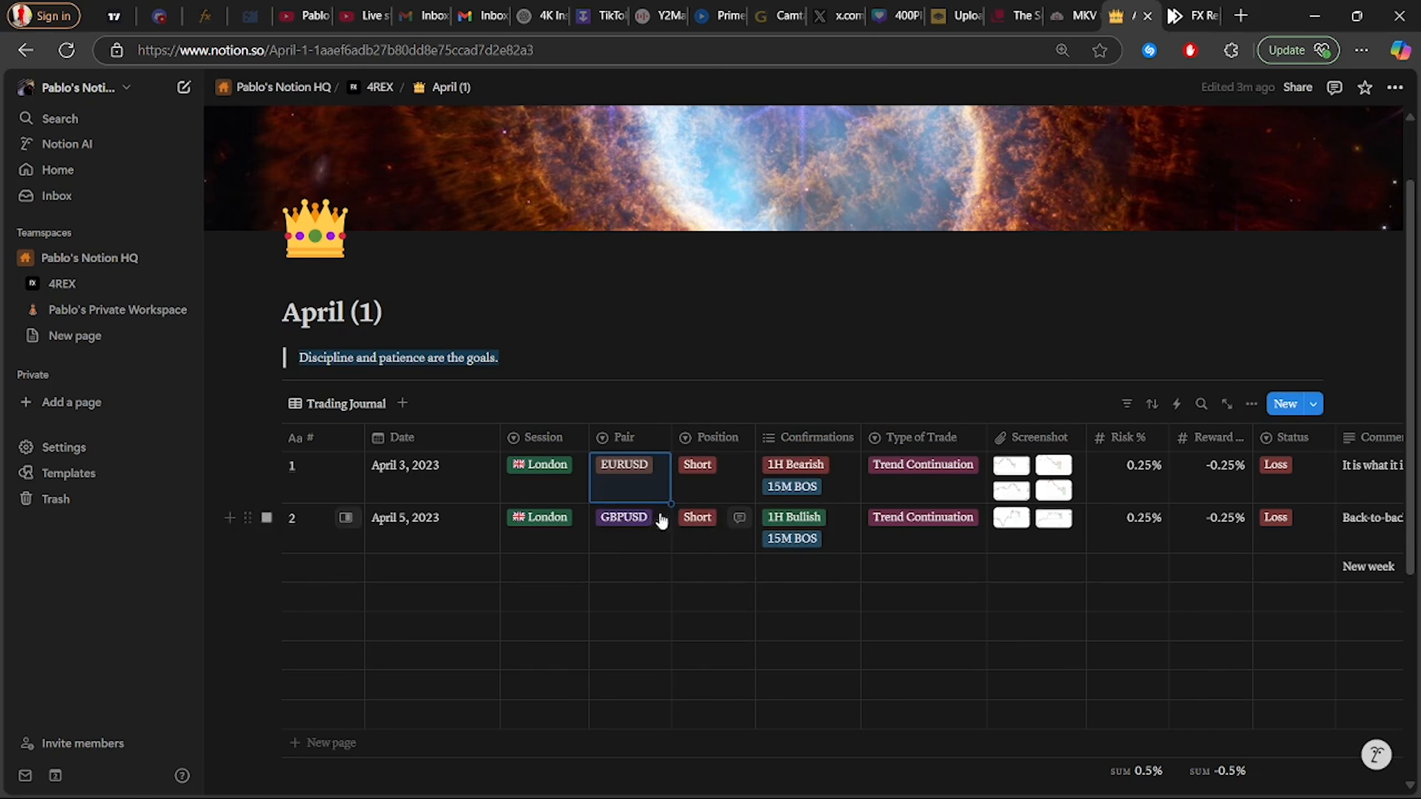
click(630, 473)
click(640, 520)
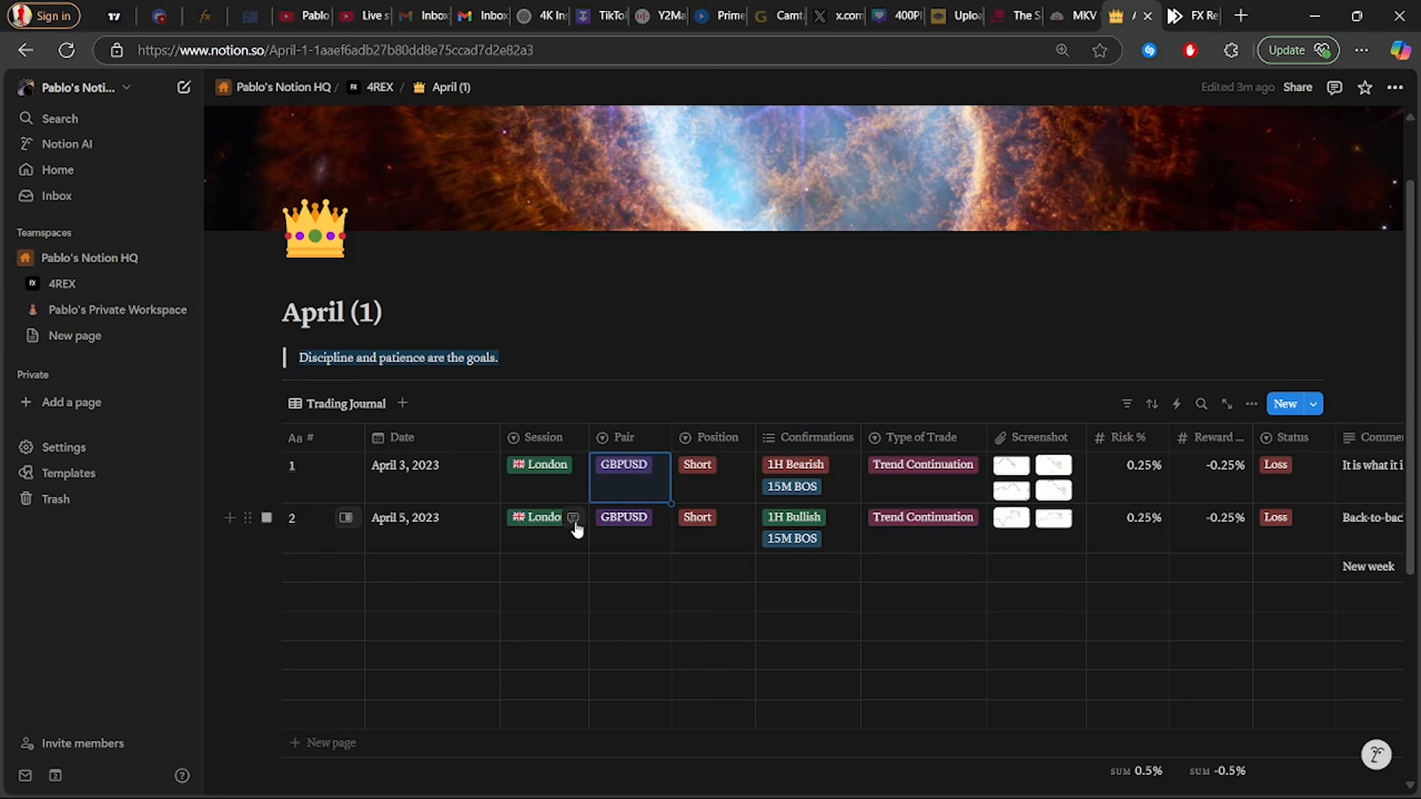
Leave the first trade's Position as Short and open its Confirmations multi-select list
click(706, 473)
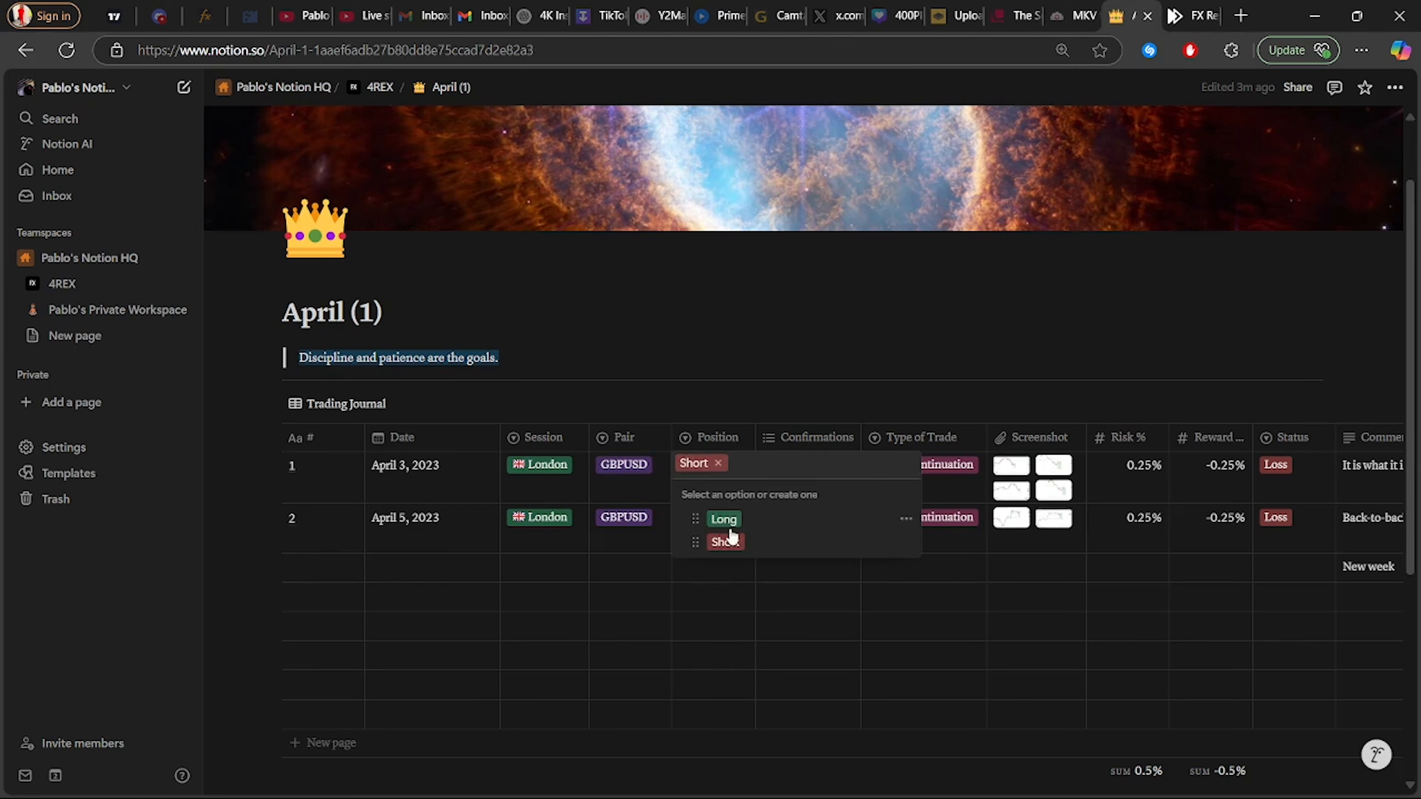
click(716, 576)
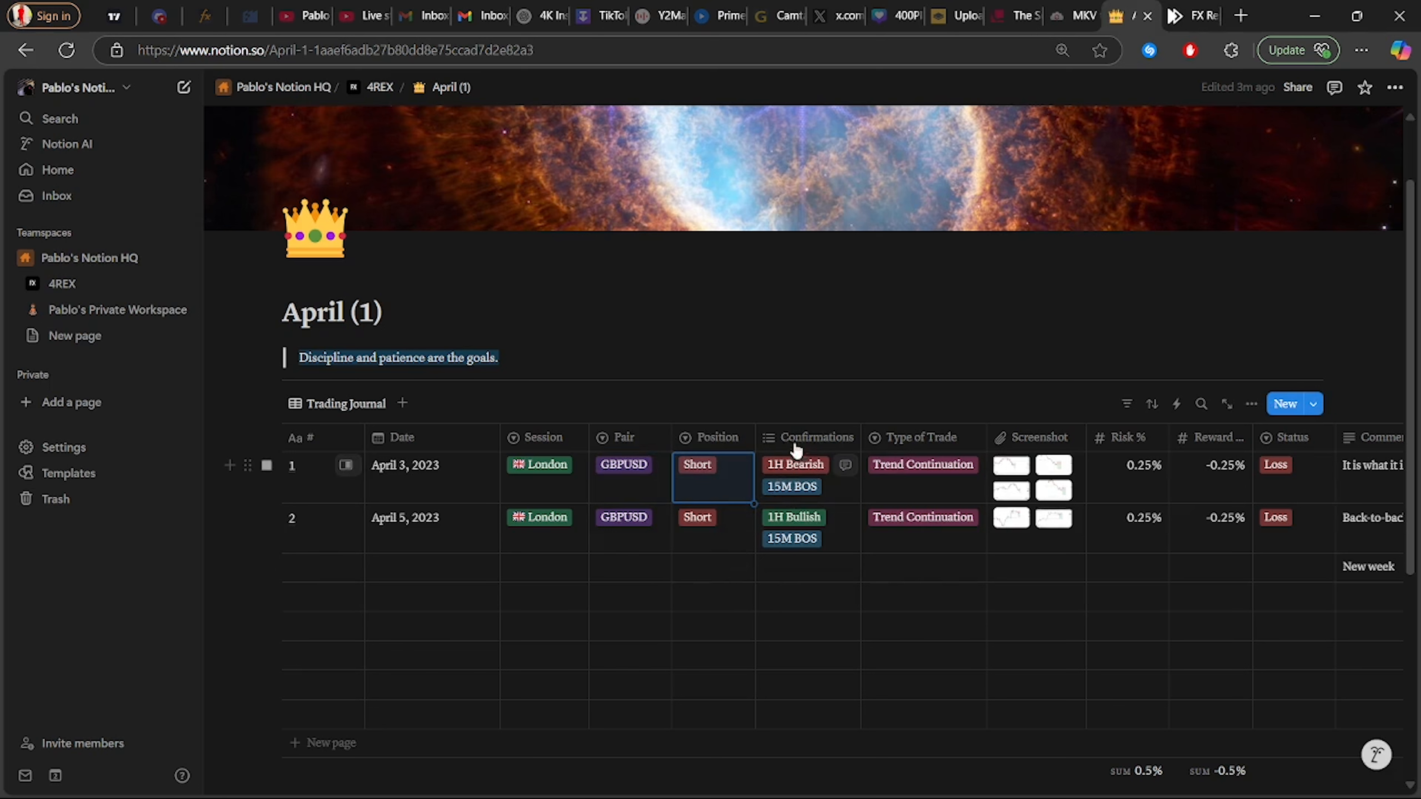
click(805, 482)
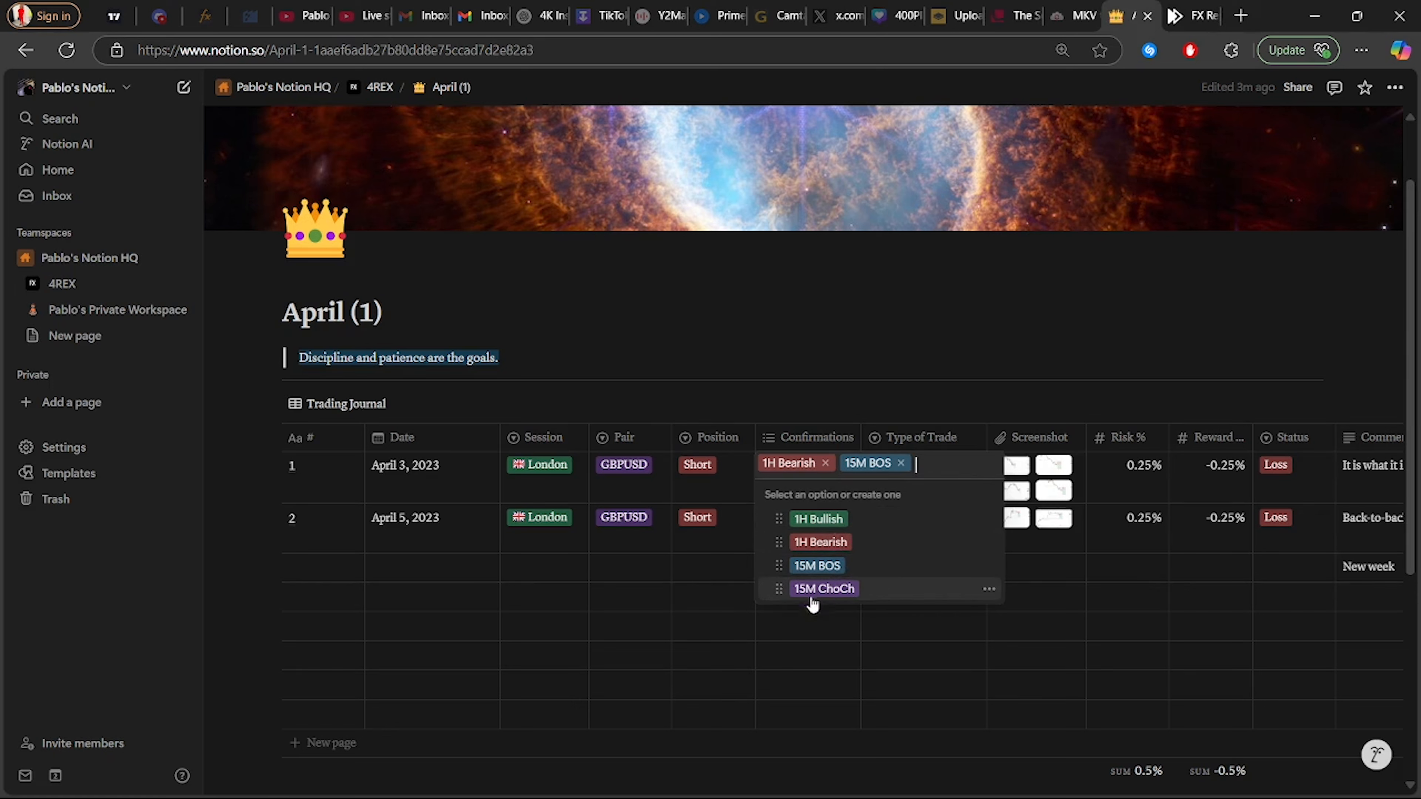
Set the first trade's Type of Trade to Change of character and enlarge its chart screenshot
click(833, 626)
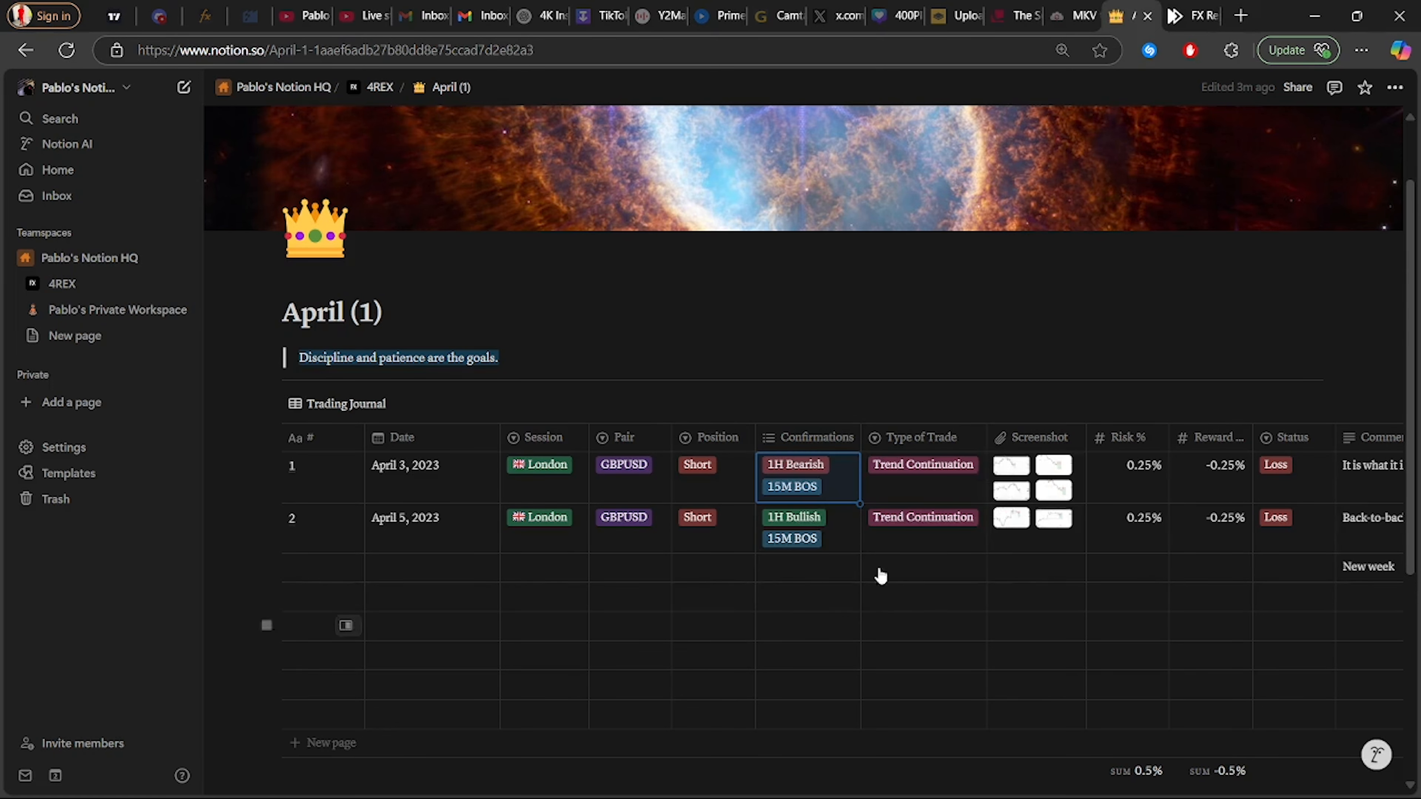
click(924, 467)
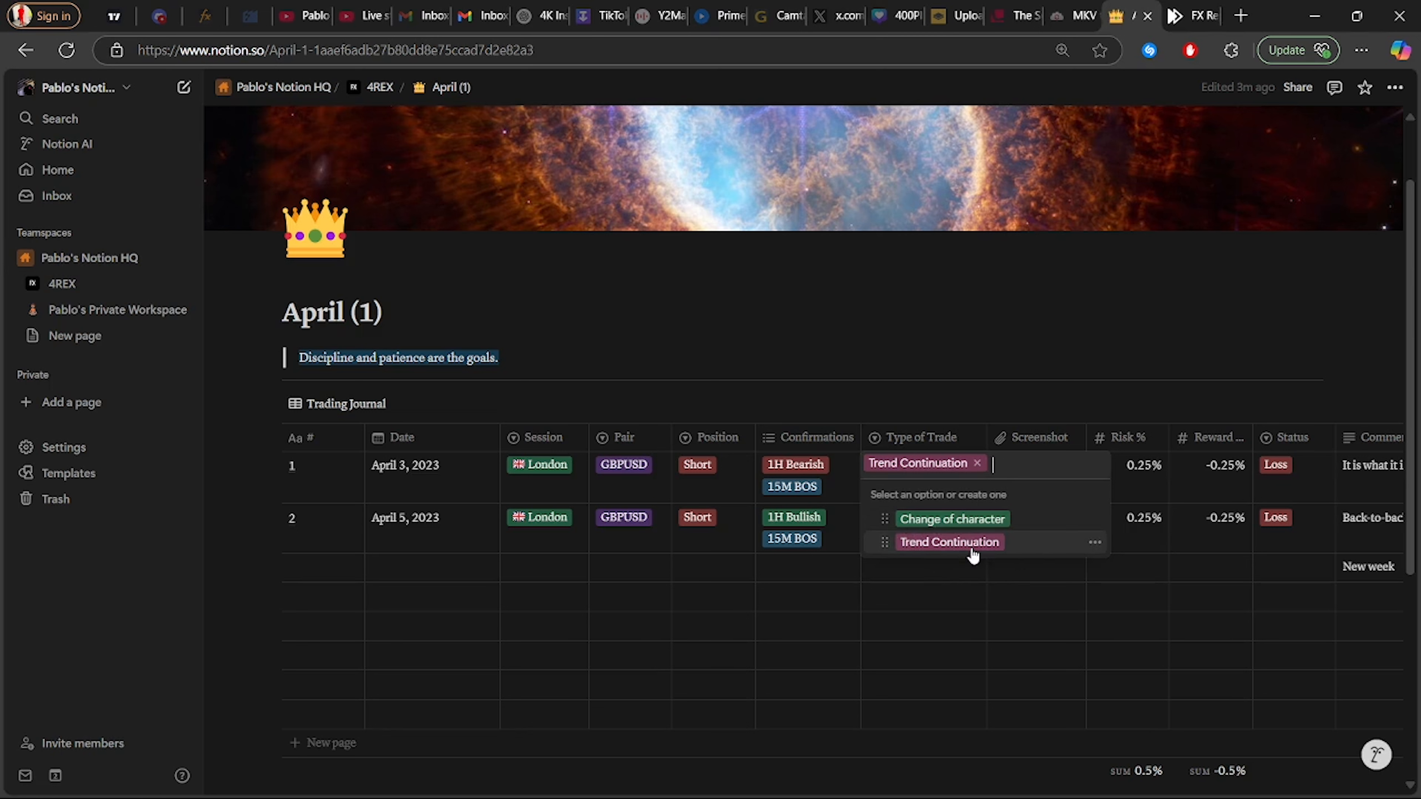
click(953, 519)
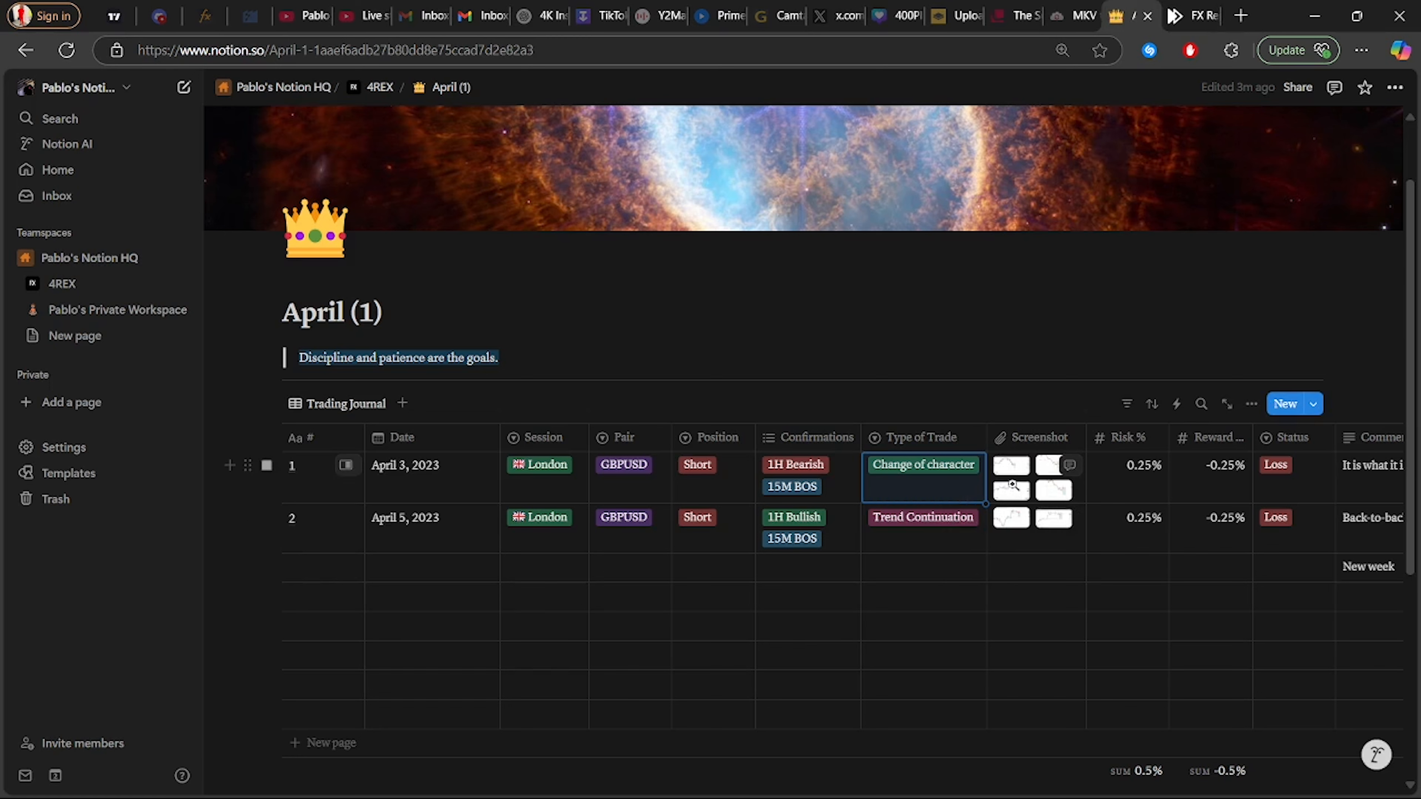
click(1023, 463)
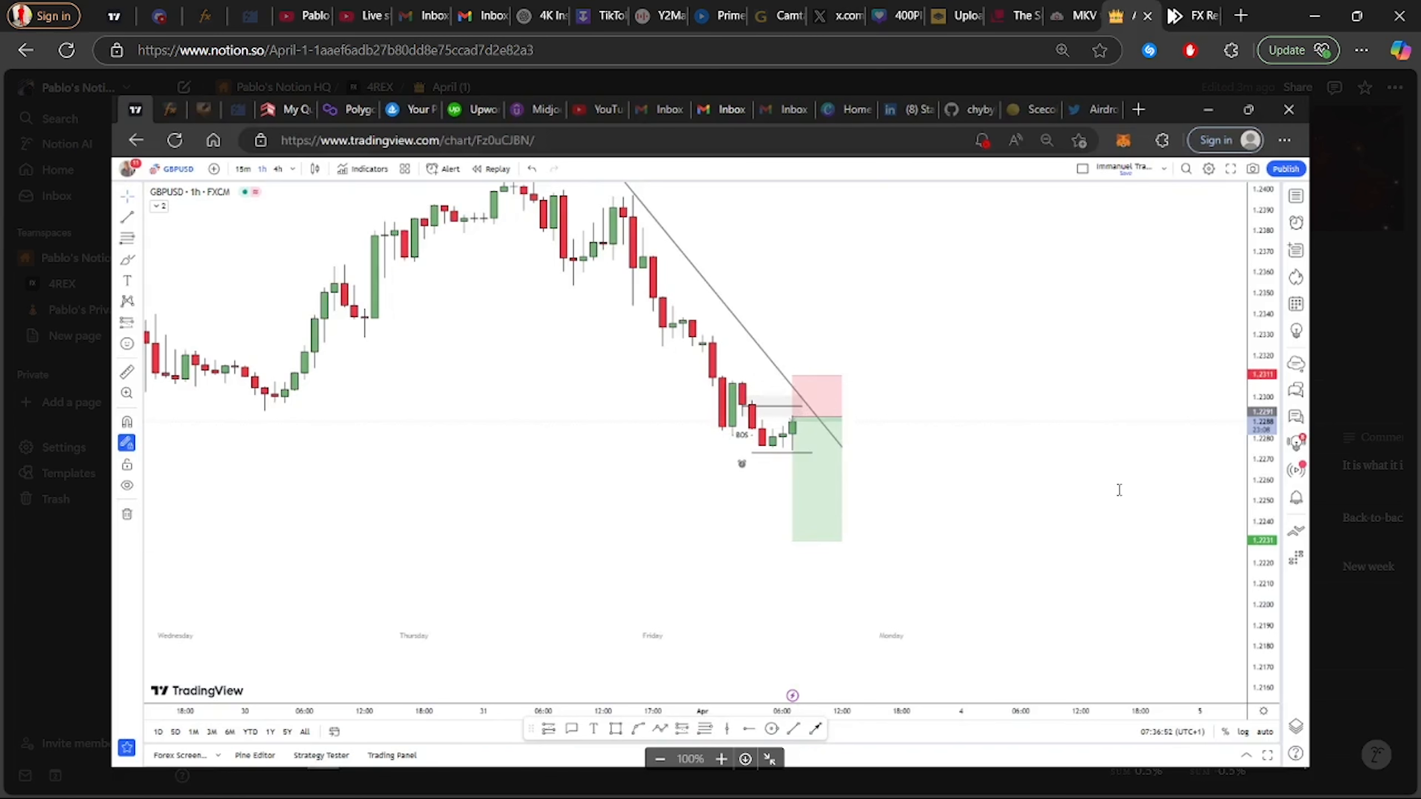
Re-inspect the chart screenshot, zooming to 150% and back to fit, then close the preview
key(Escape)
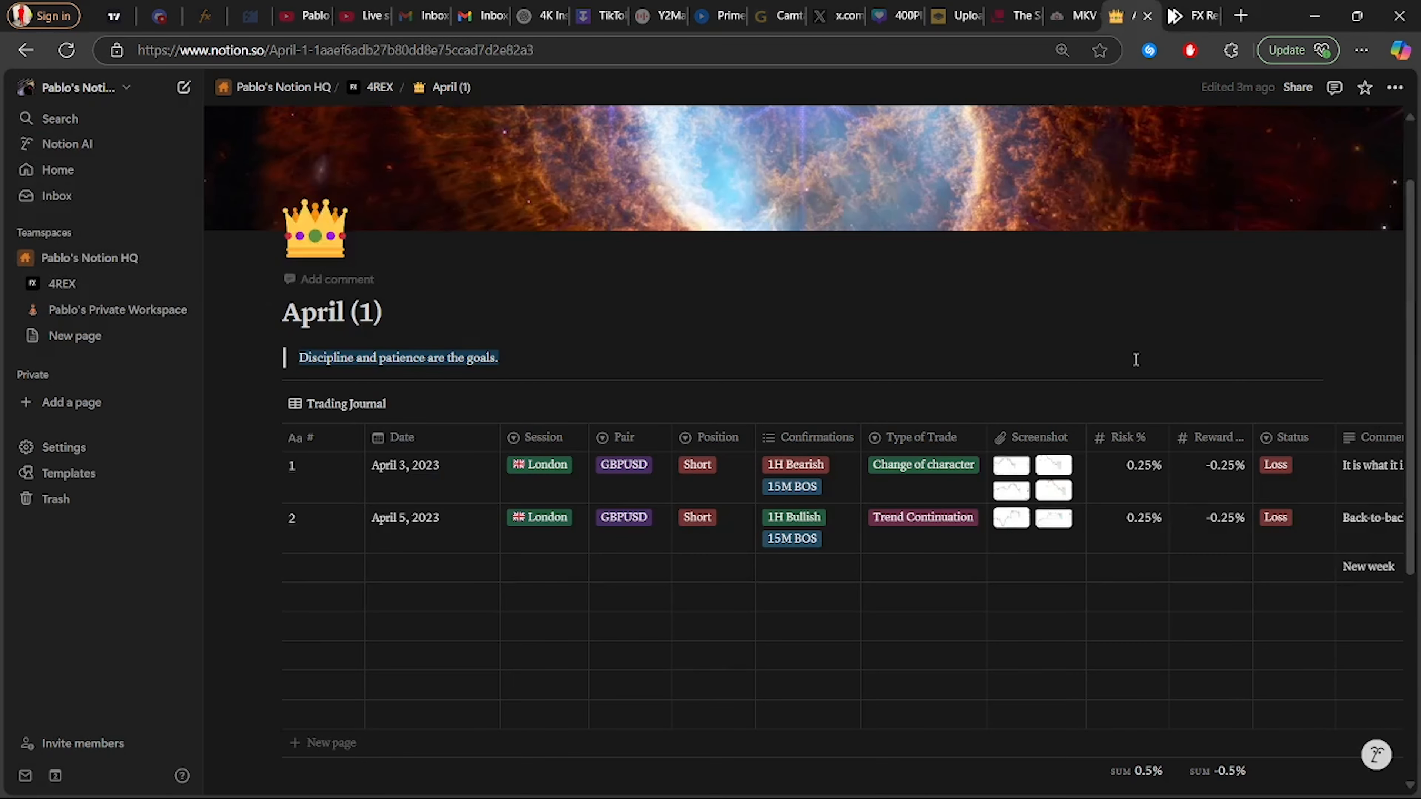
click(1046, 469)
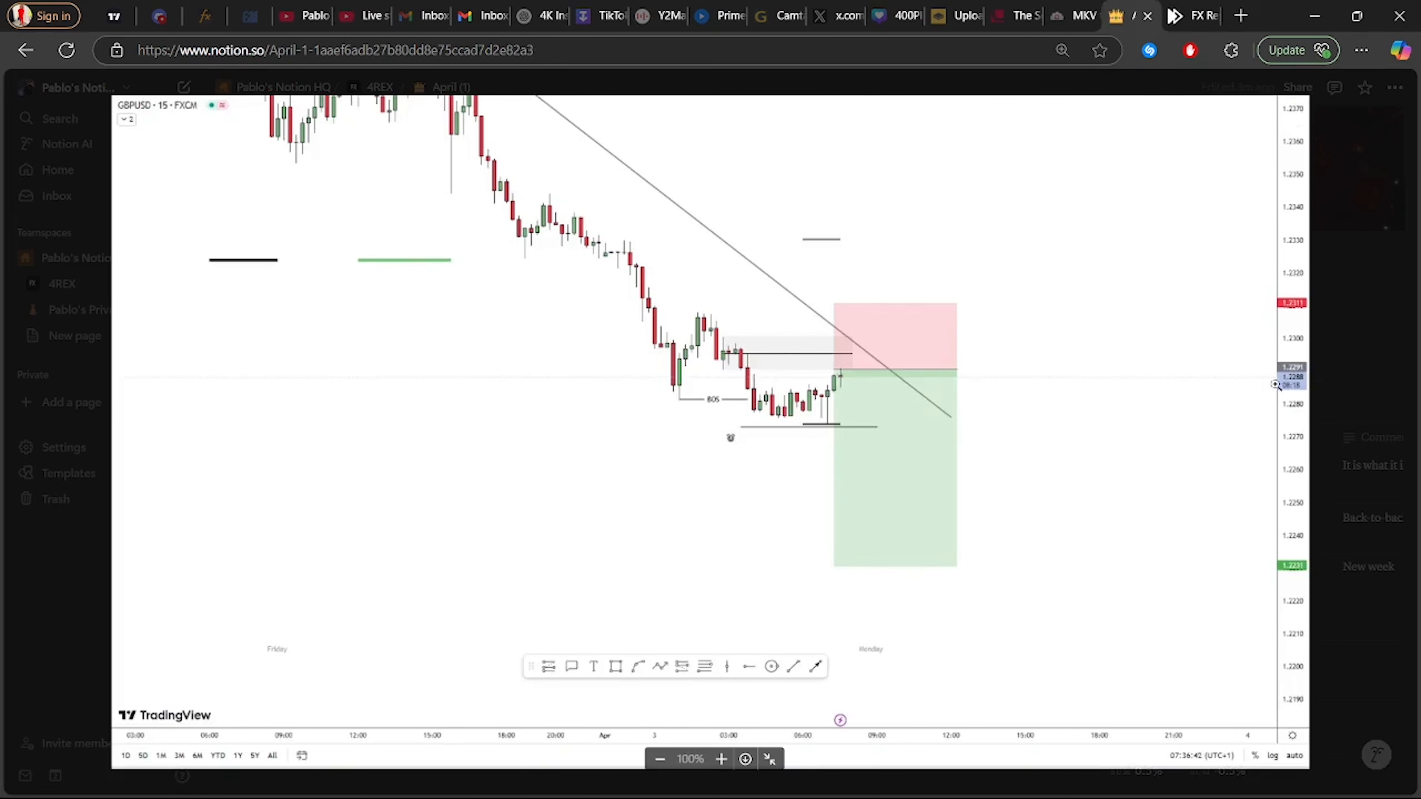
click(1376, 337)
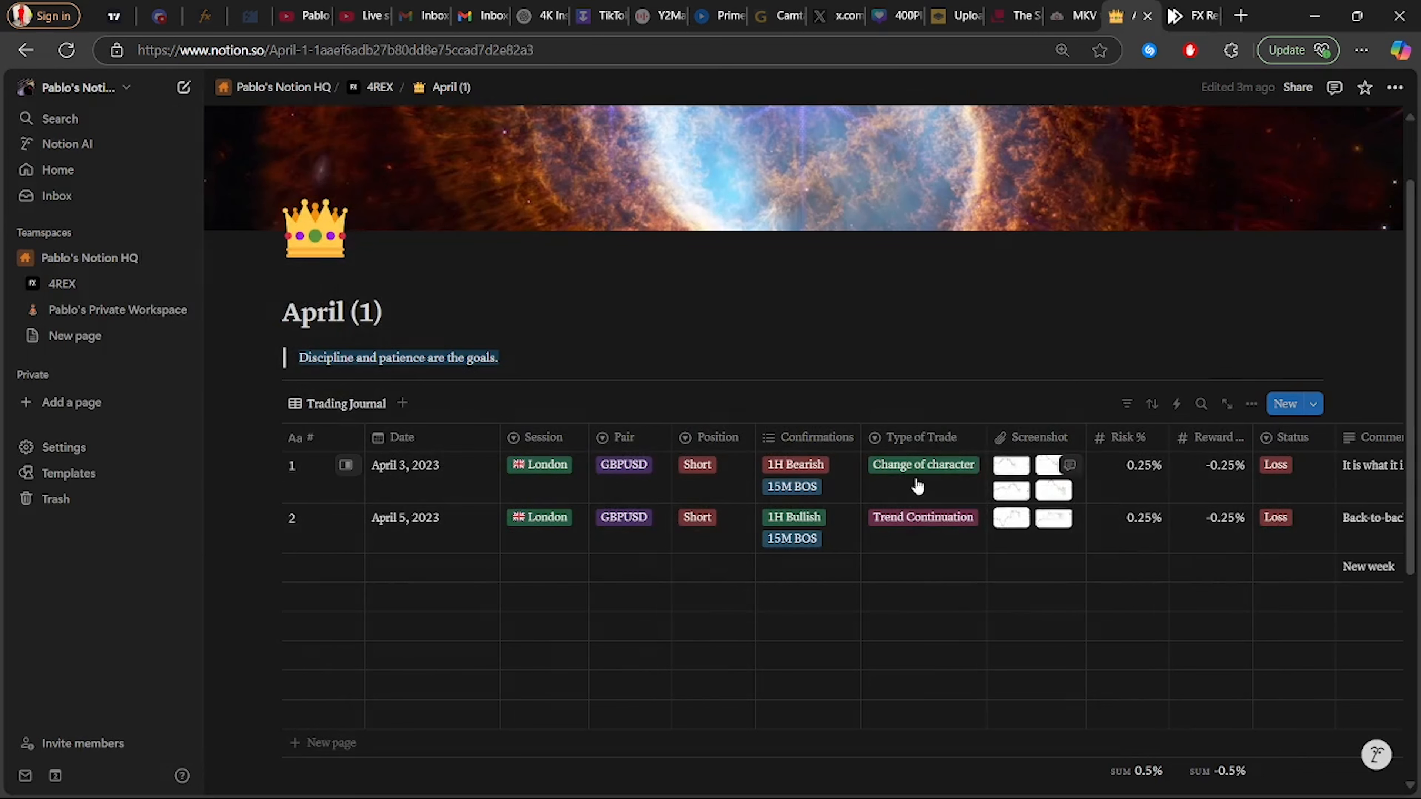
click(1016, 489)
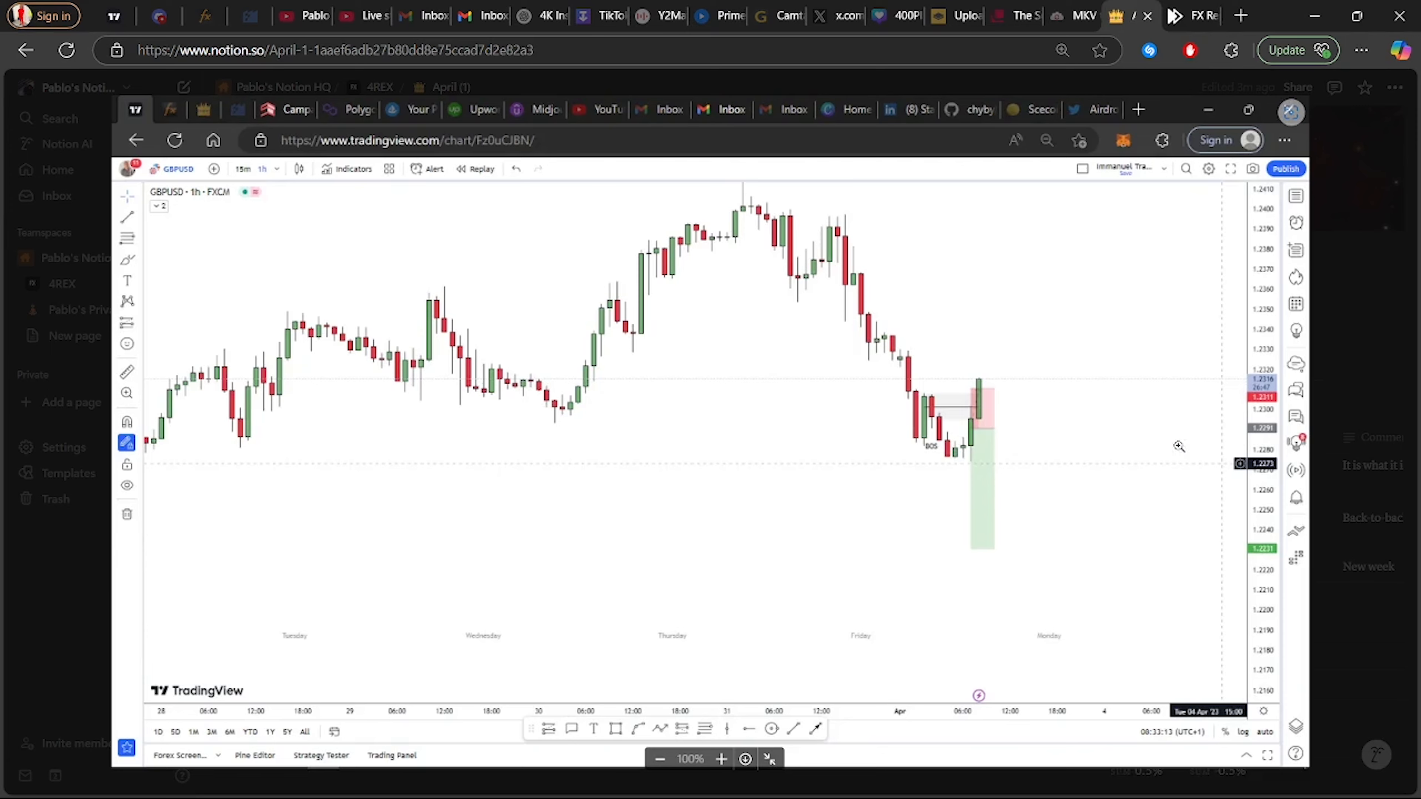
click(1207, 471)
click(1214, 462)
key(Escape)
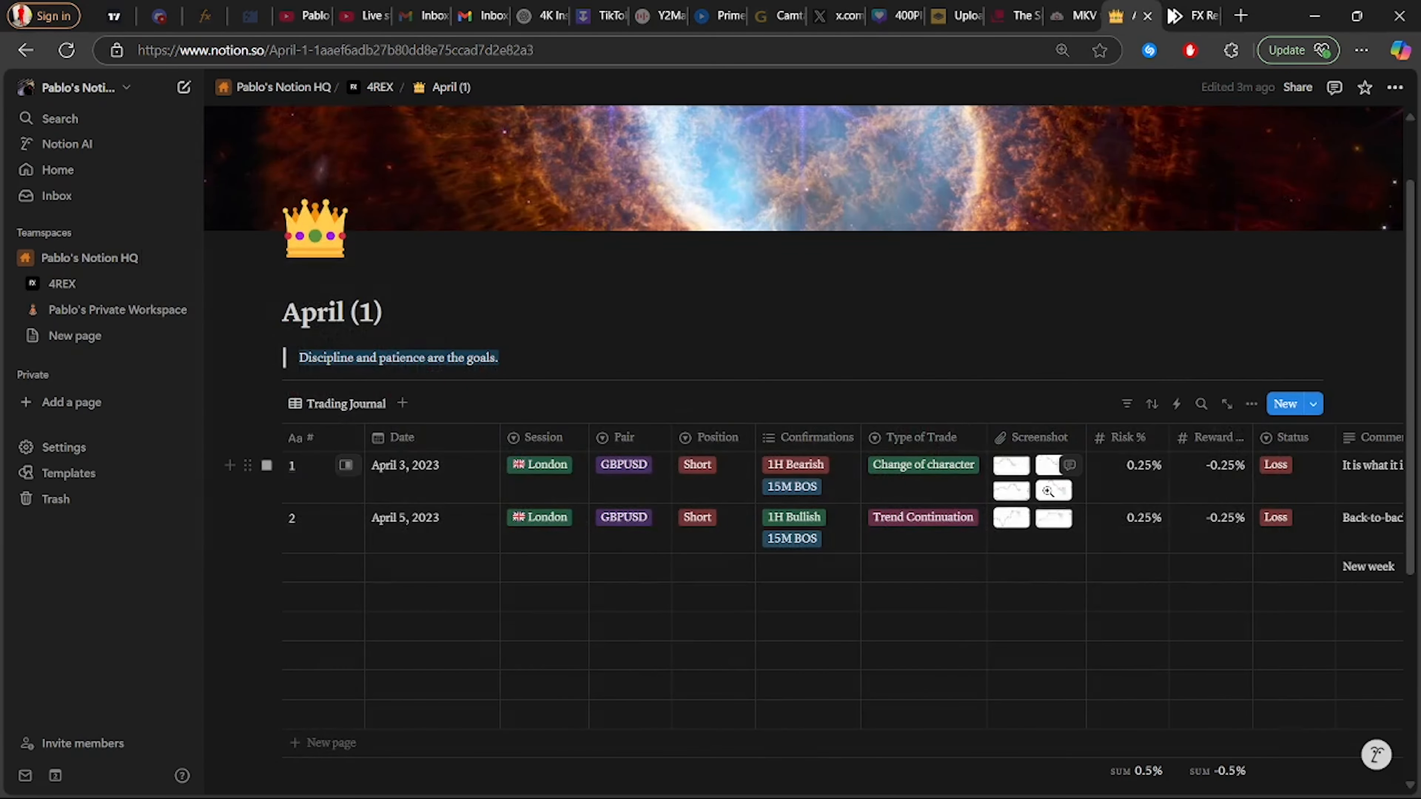
click(1047, 491)
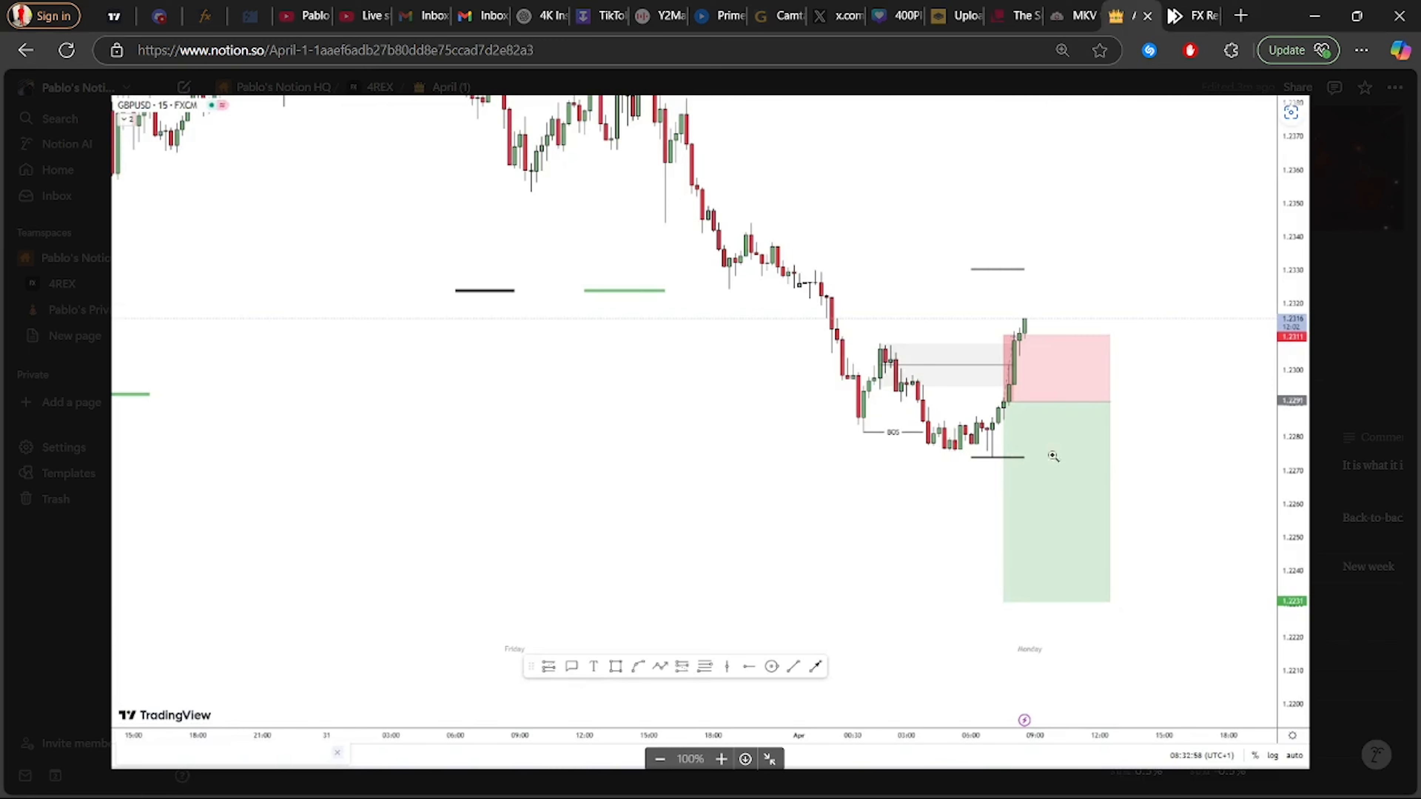
click(1365, 424)
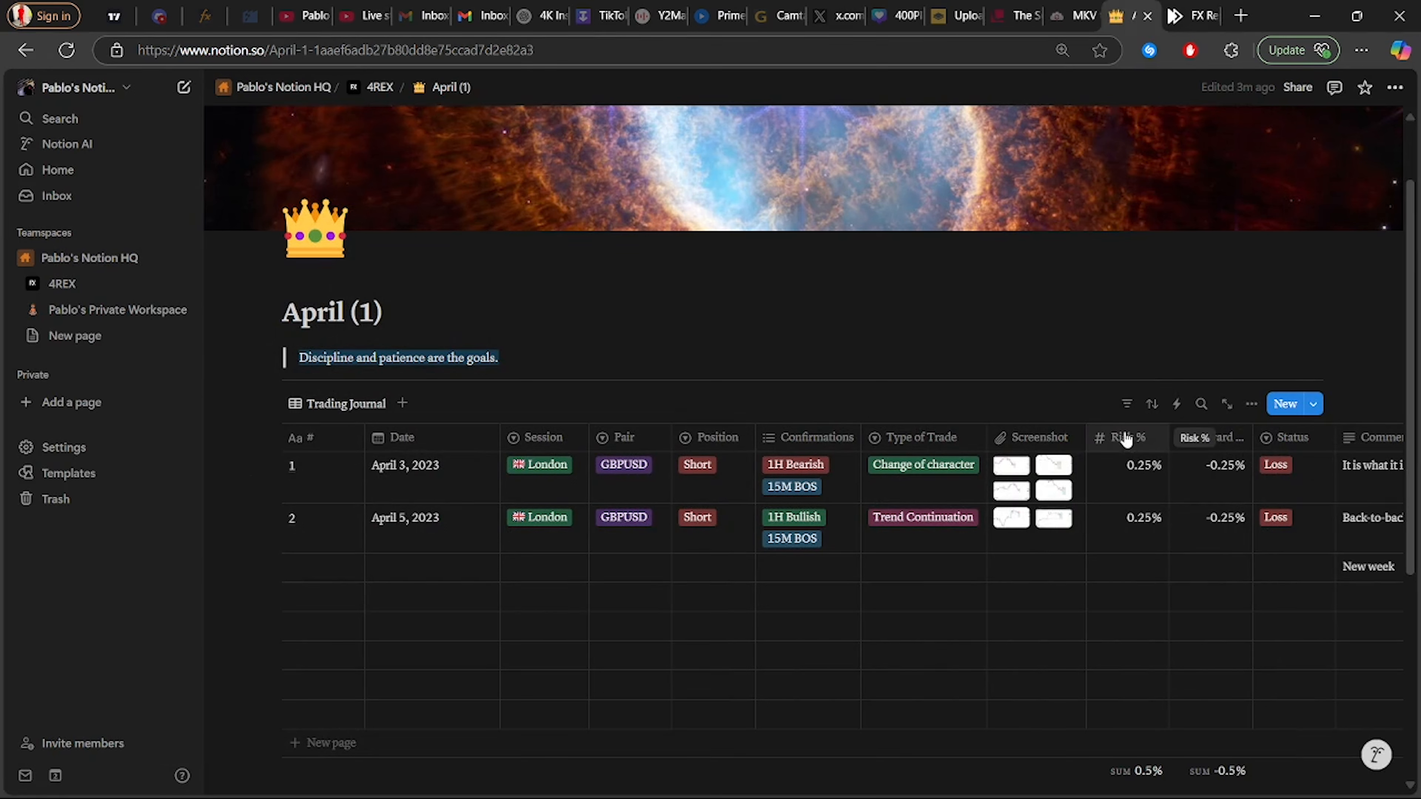
Replace the first trade's 0.25% Risk % with 1%
click(1144, 483)
key(BackSpace)
key(BackSpace)
key(BackSpace)
key(BackSpace)
key(BackSpace)
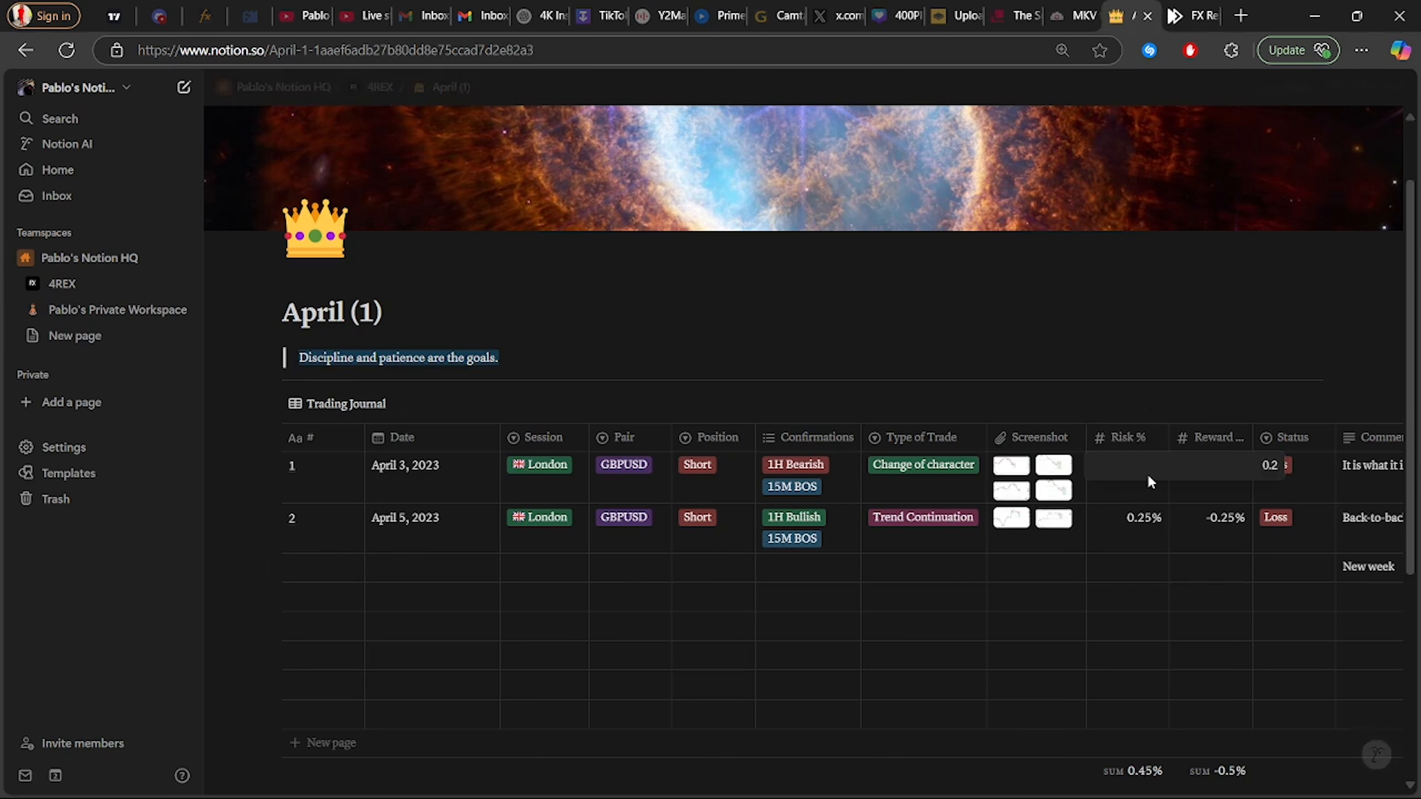
text(1)
key(Return)
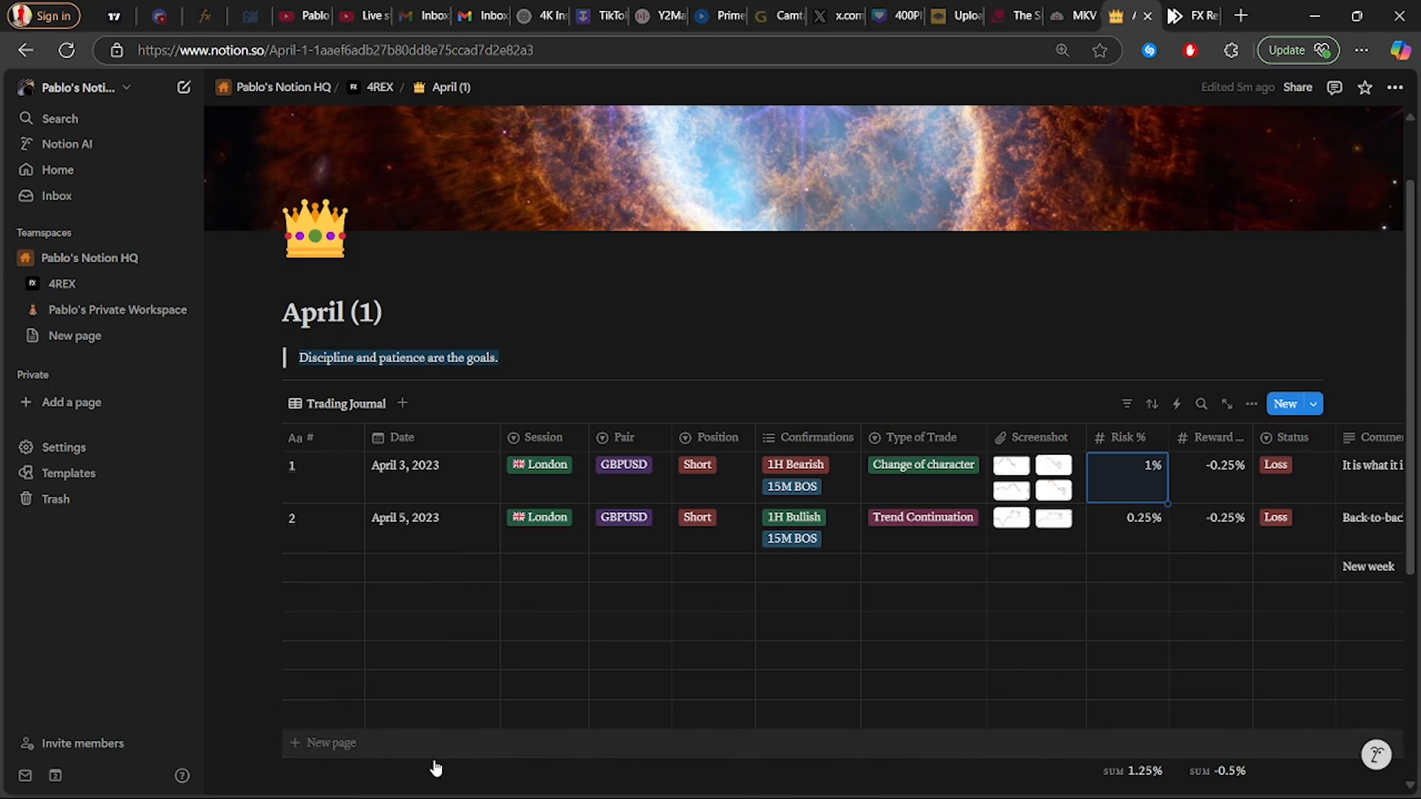
scroll(589, 604, down, 5)
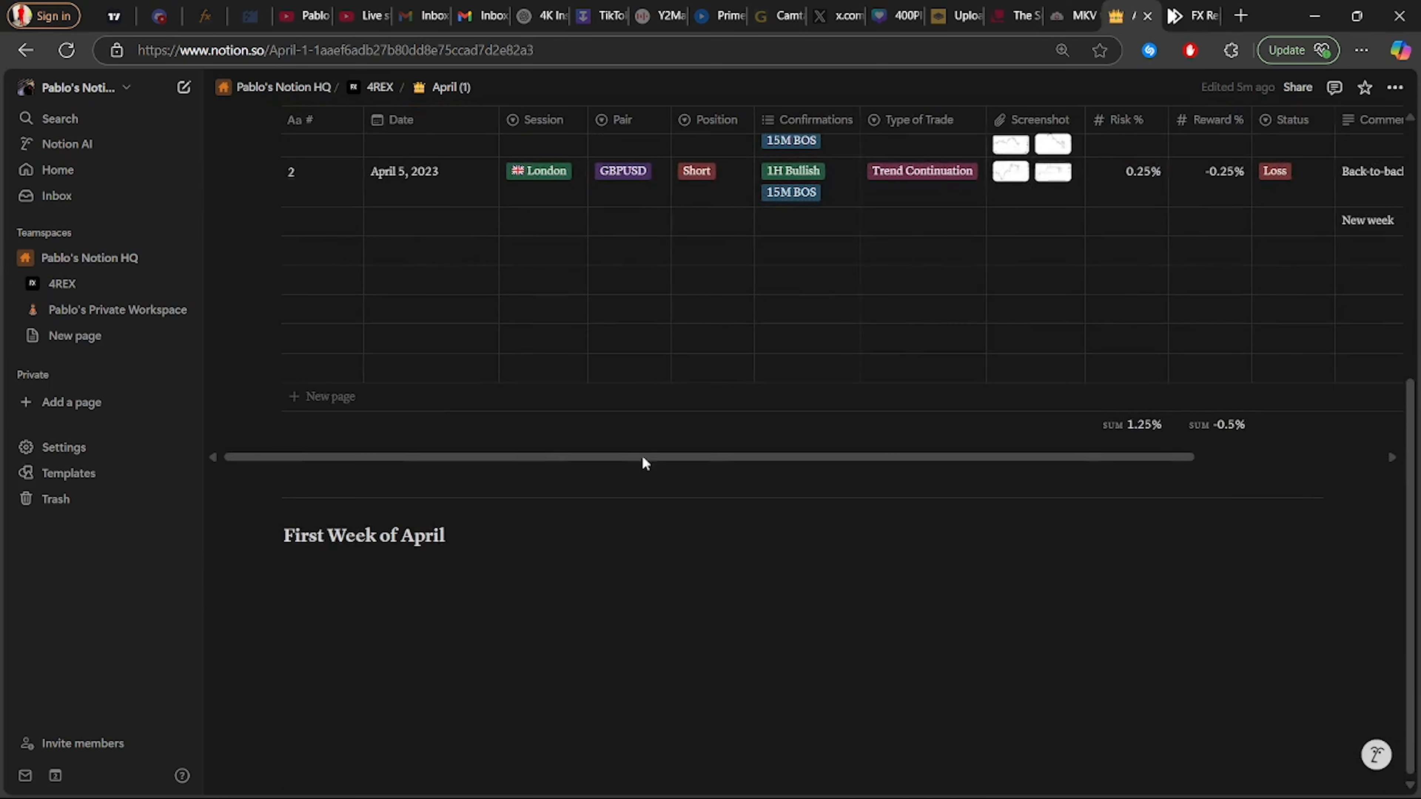
drag(640, 463, 764, 463)
scroll(720, 647, up, 10)
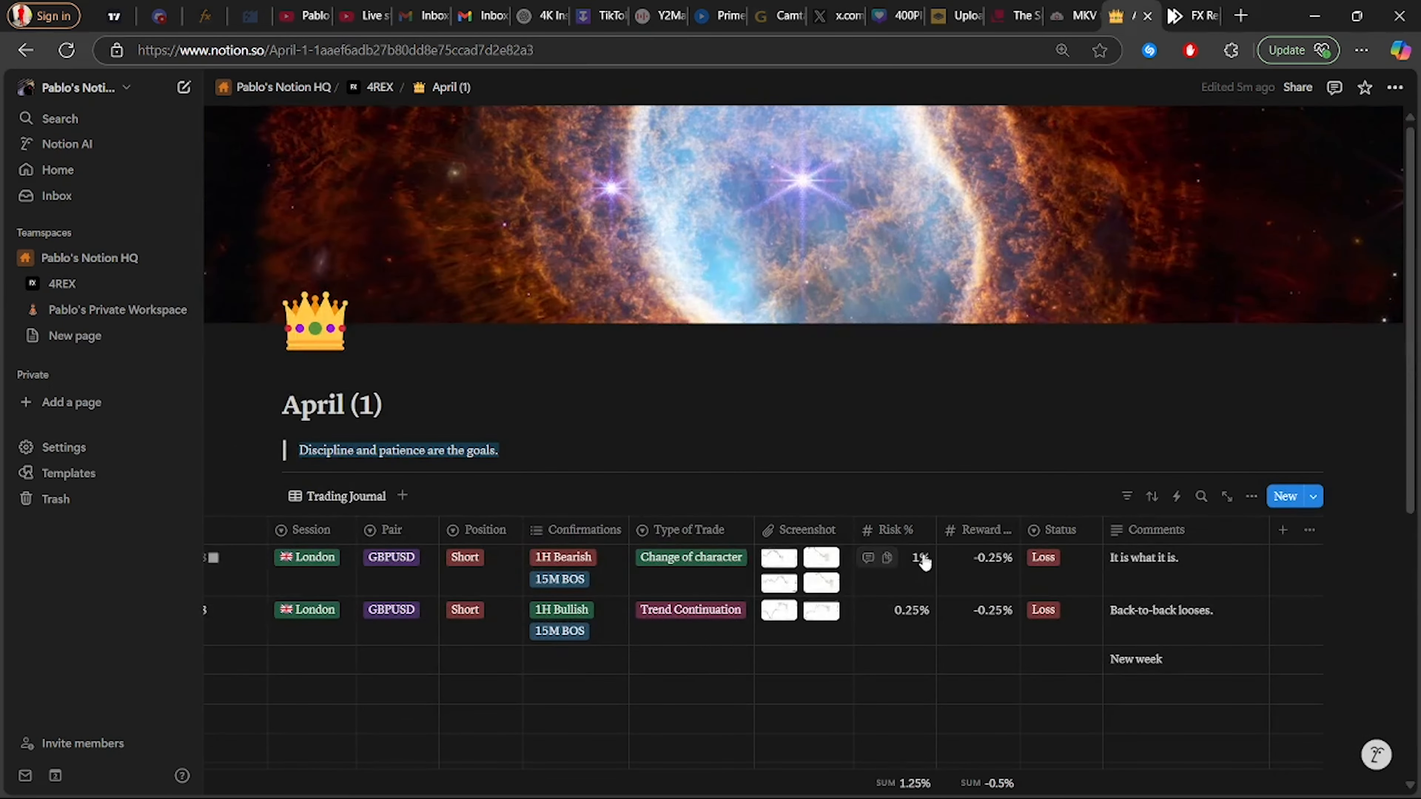
click(999, 576)
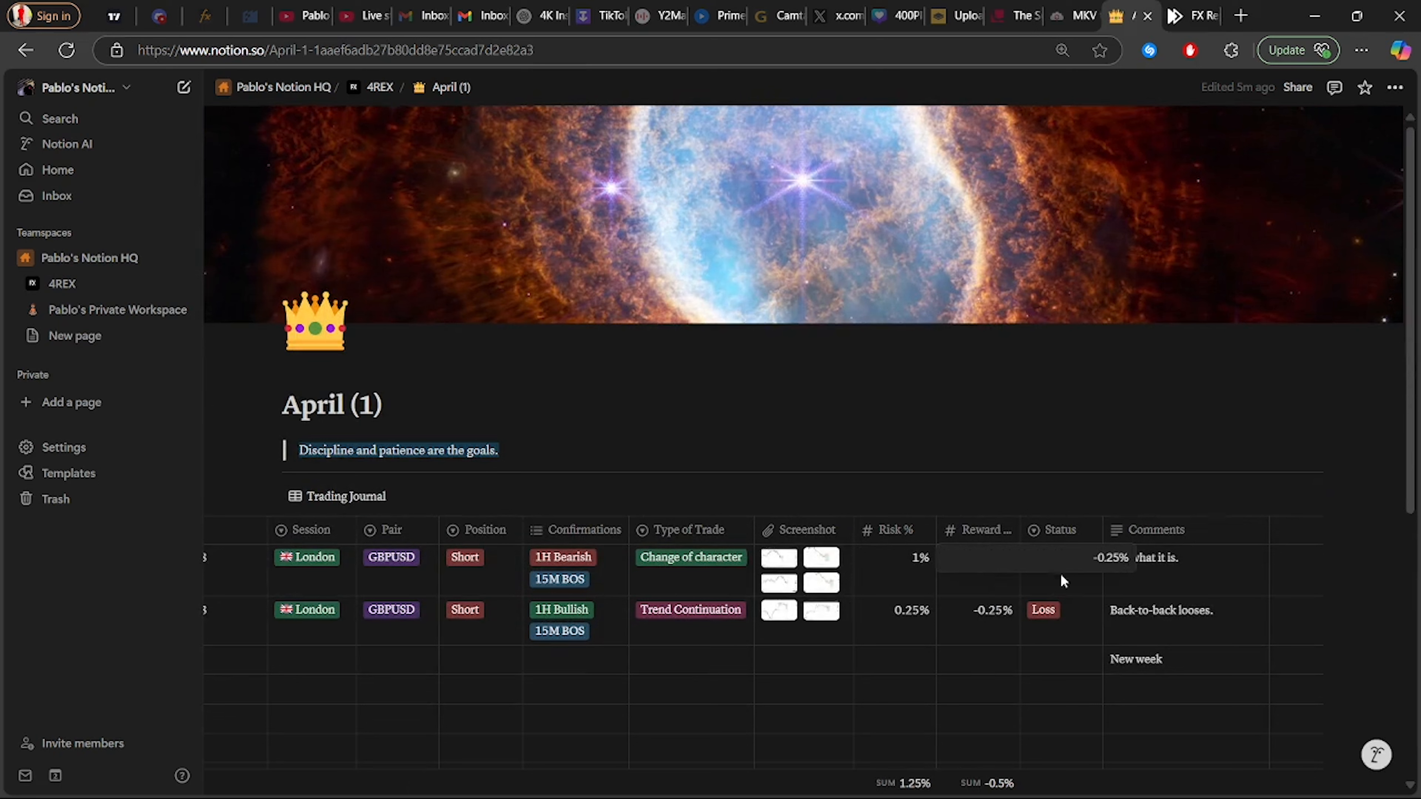
key(Escape)
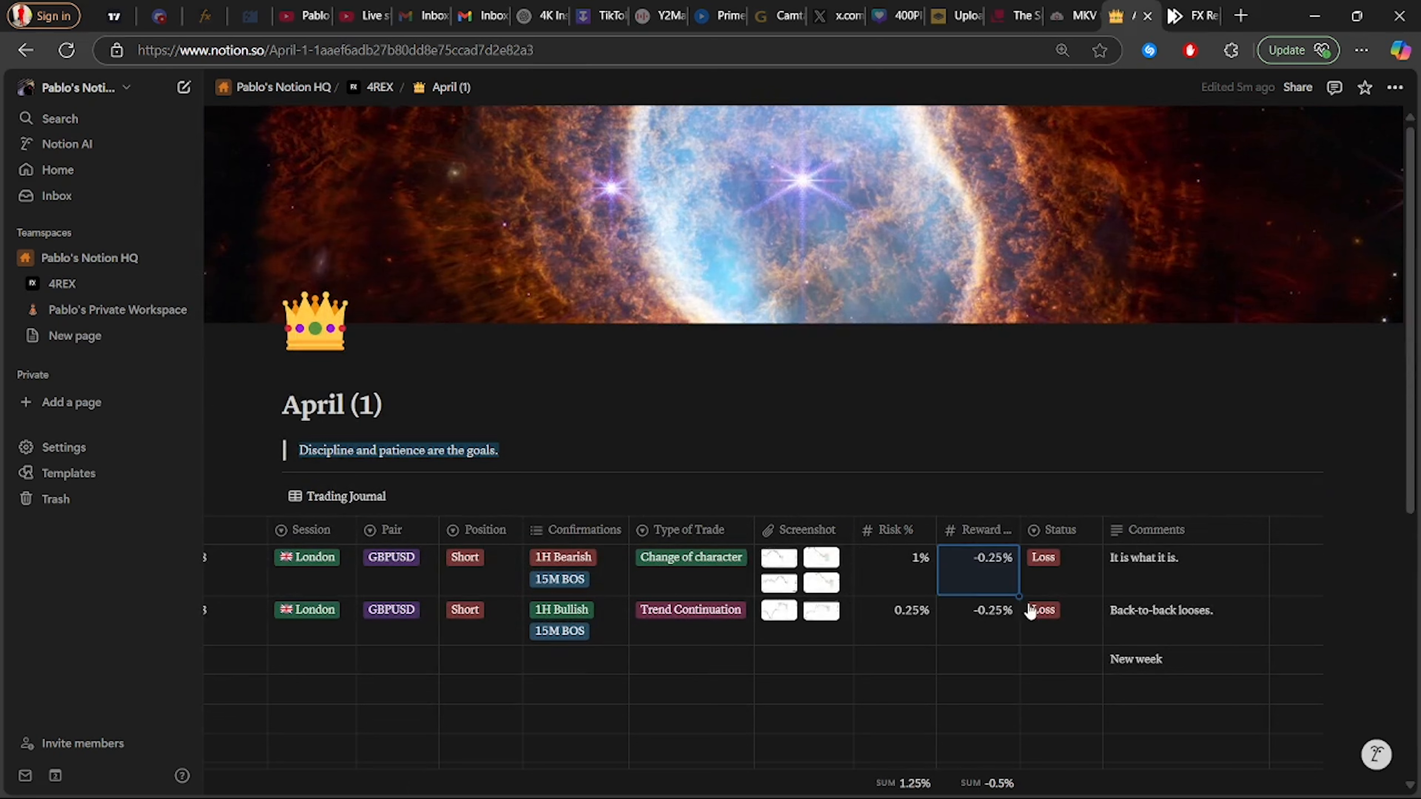
click(1054, 562)
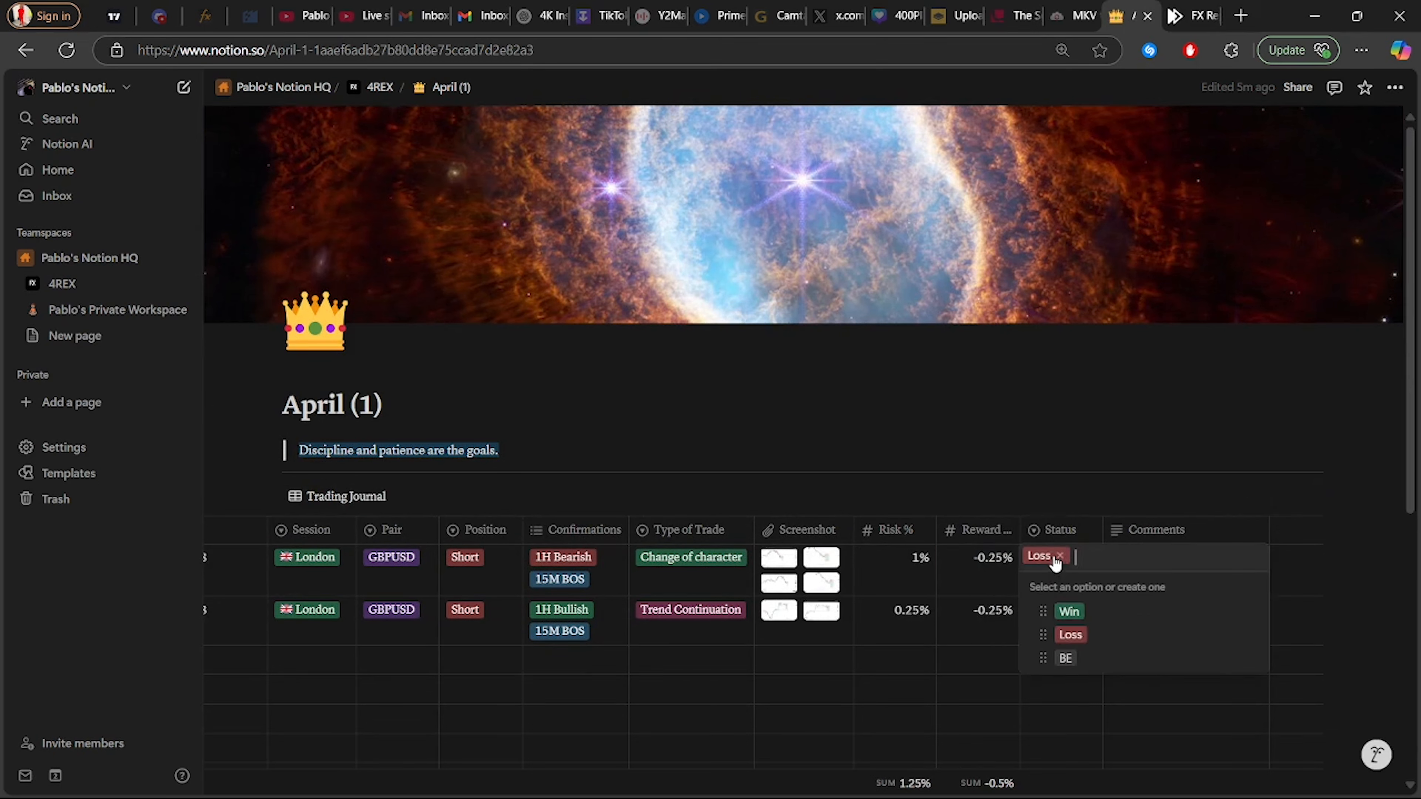
click(1063, 709)
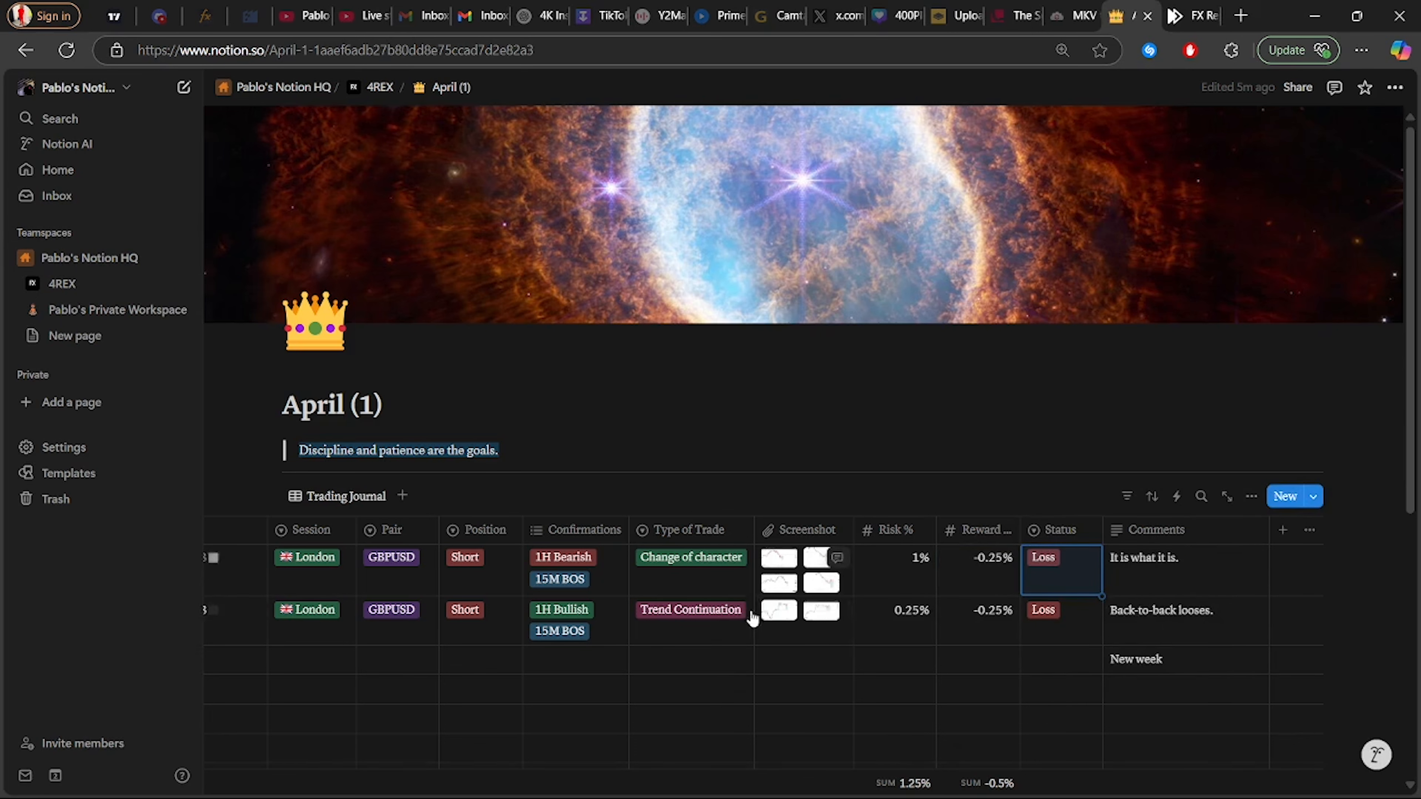
scroll(745, 720, down, 5)
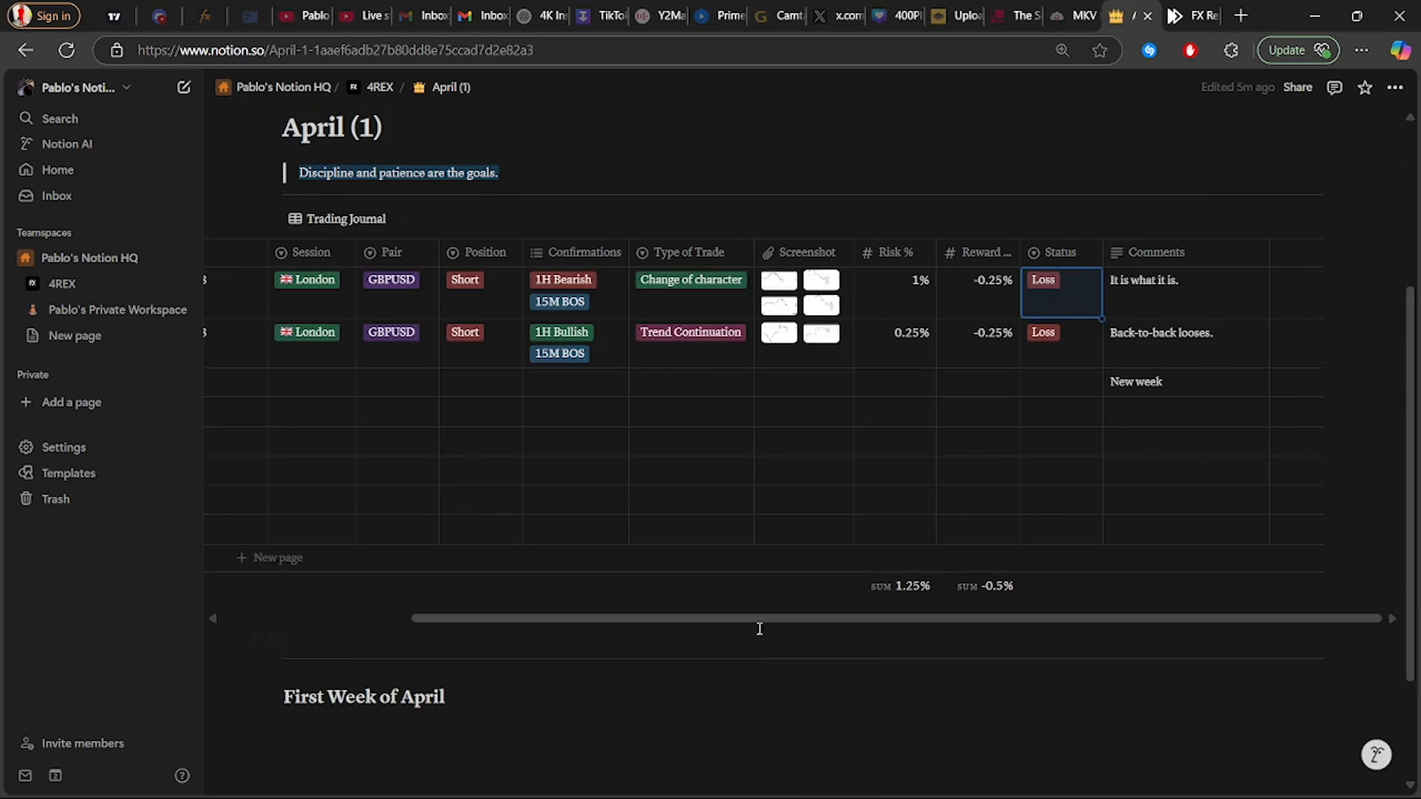
drag(757, 616, 549, 627)
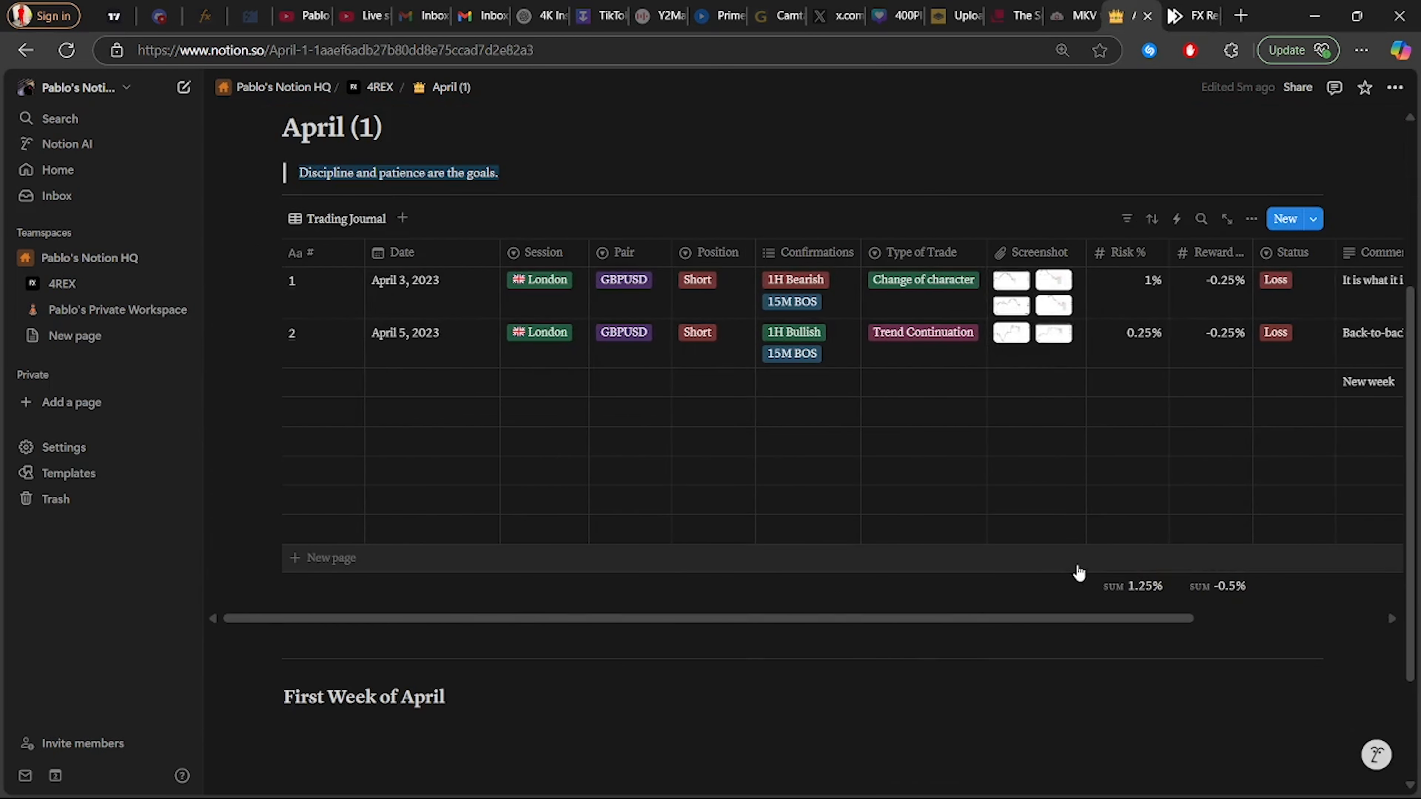
scroll(558, 610, down, 3)
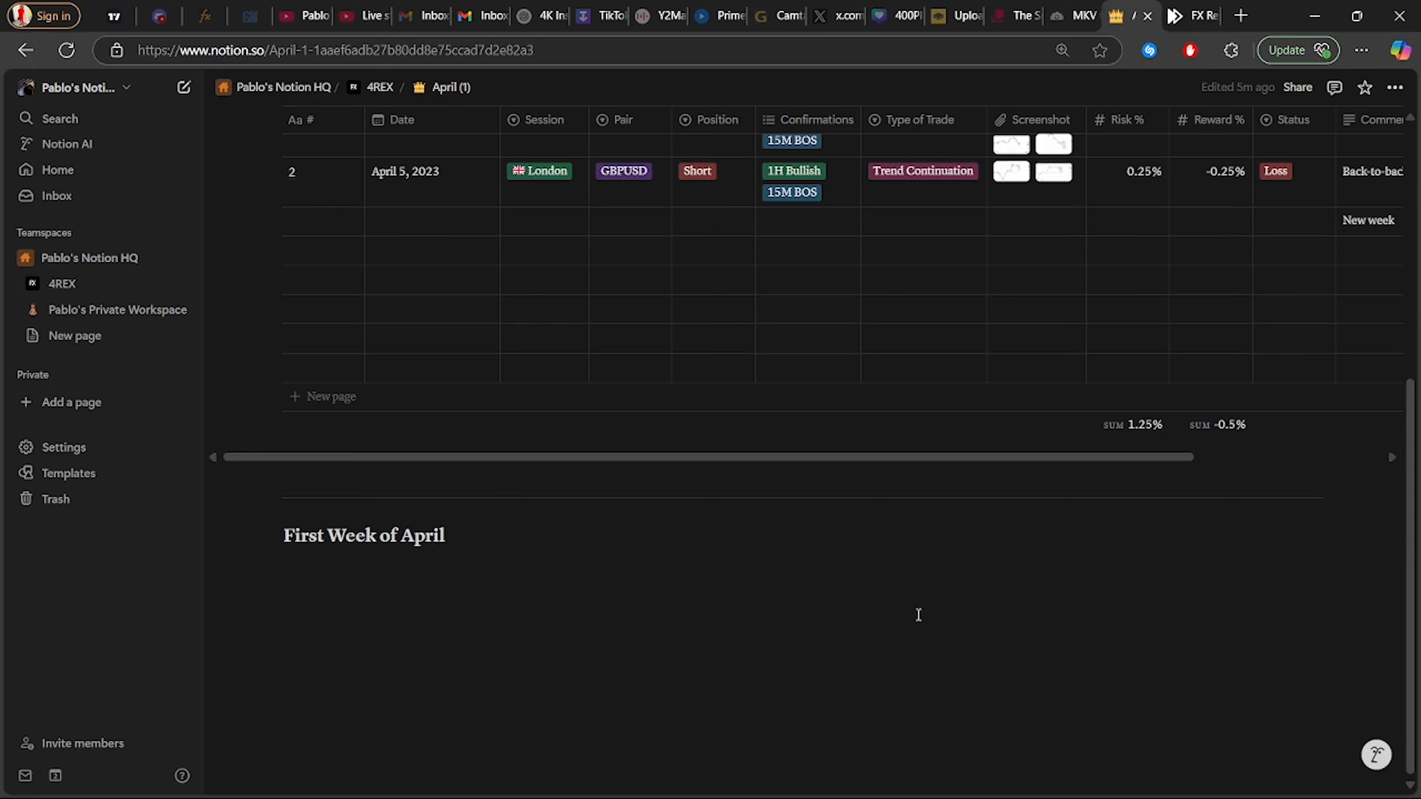
scroll(914, 622, up, 3)
scroll(891, 619, down, 3)
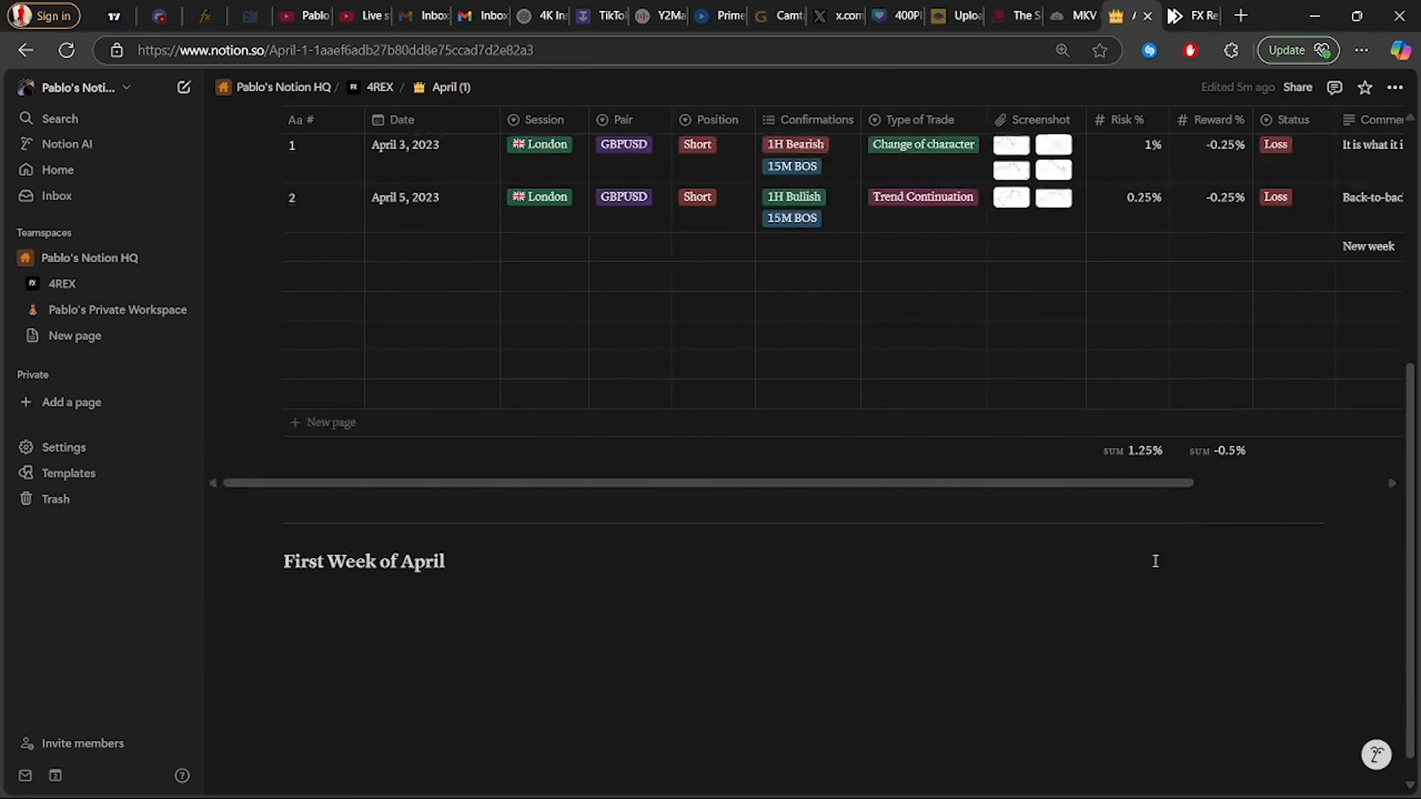
scroll(1155, 561, up, 1)
click(744, 704)
scroll(758, 677, down, 2)
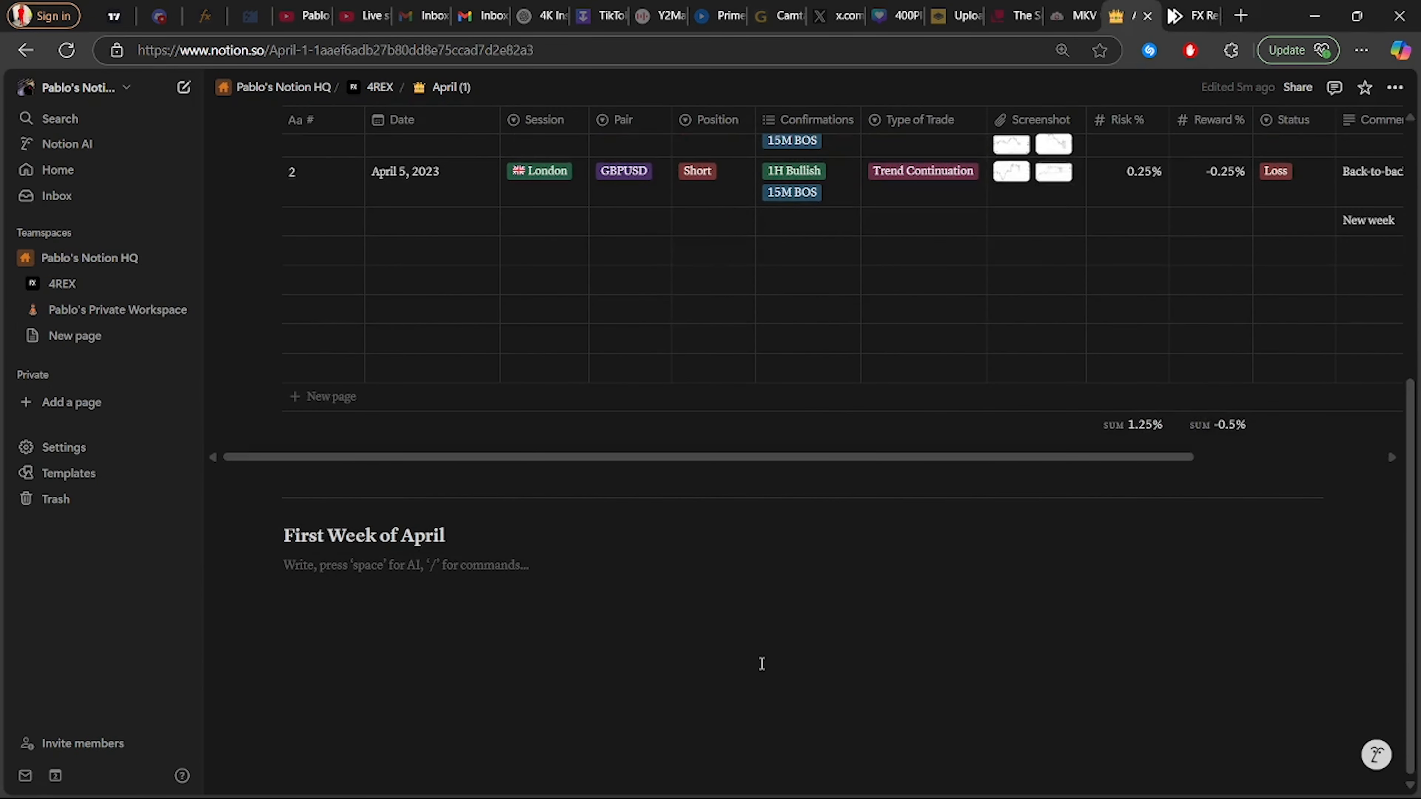
text(jhgaygyAyfgya)
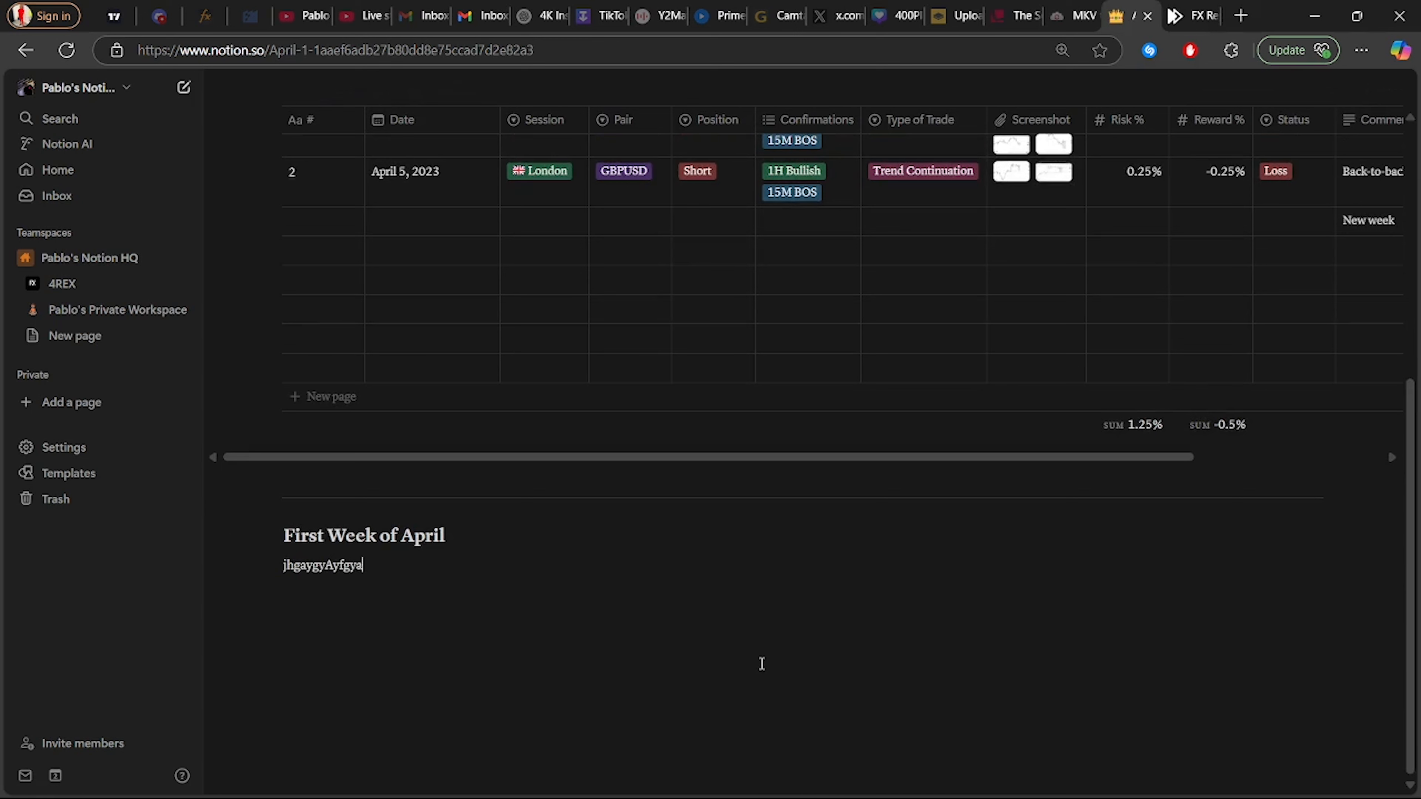
key(BackSpace)
key(BackSpace)
key(BackSpace)
key(BackSpace)
key(BackSpace)
key(BackSpace)
key(BackSpace)
key(BackSpace)
key(BackSpace)
key(BackSpace)
key(BackSpace)
key(BackSpace)
key(BackSpace)
key(BackSpace)
key(BackSpace)
key(BackSpace)
key(BackSpace)
key(BackSpace)
key(BackSpace)
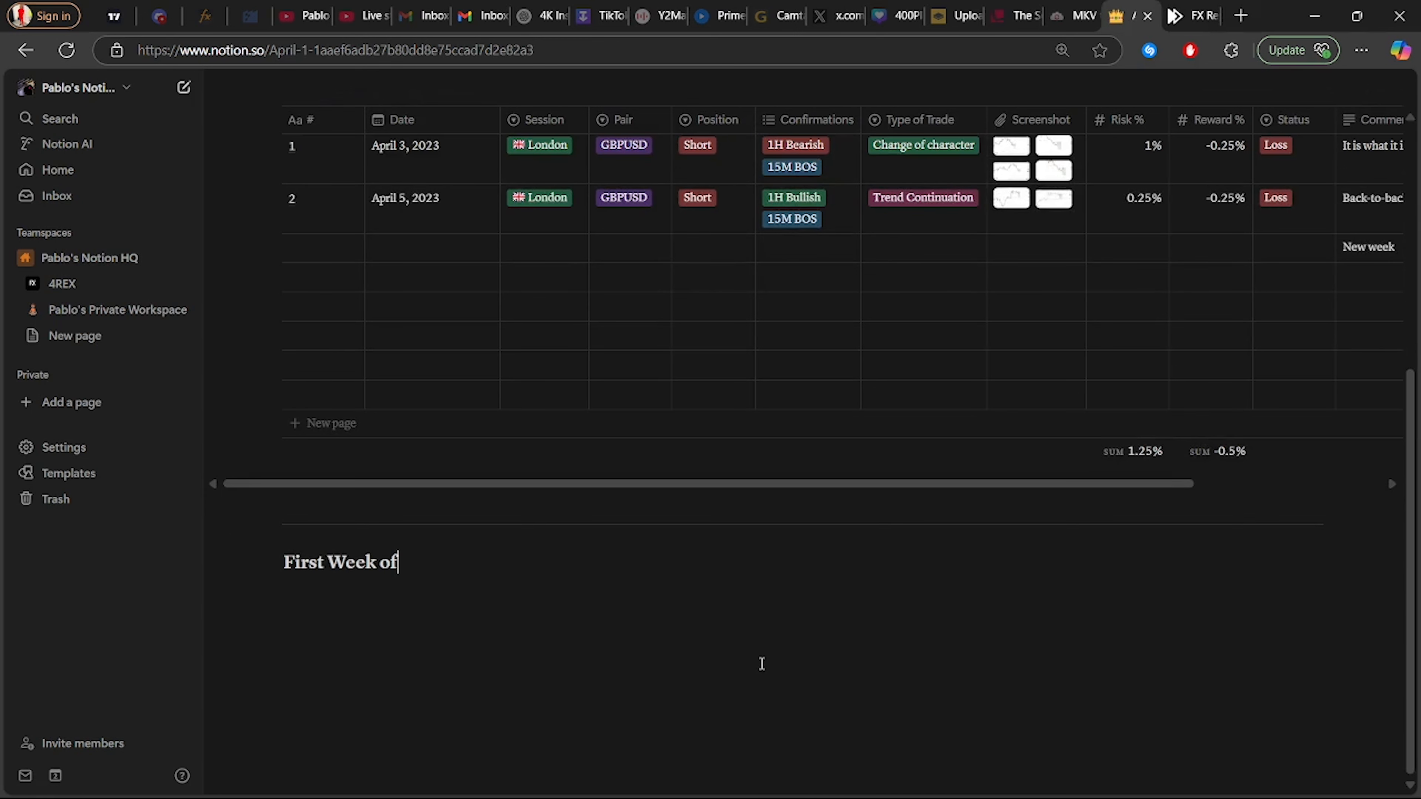
key(ctrl+z)
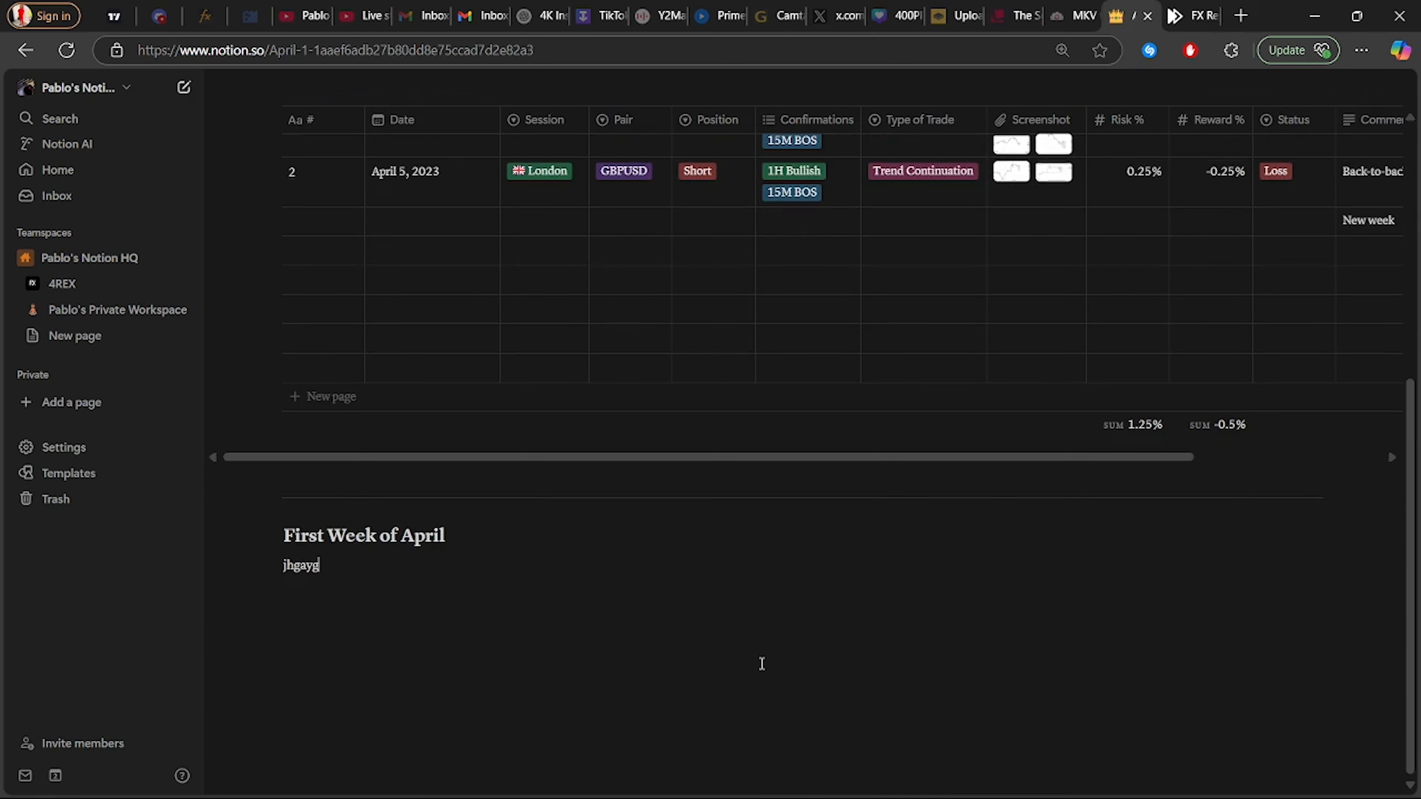
drag(321, 565, 247, 565)
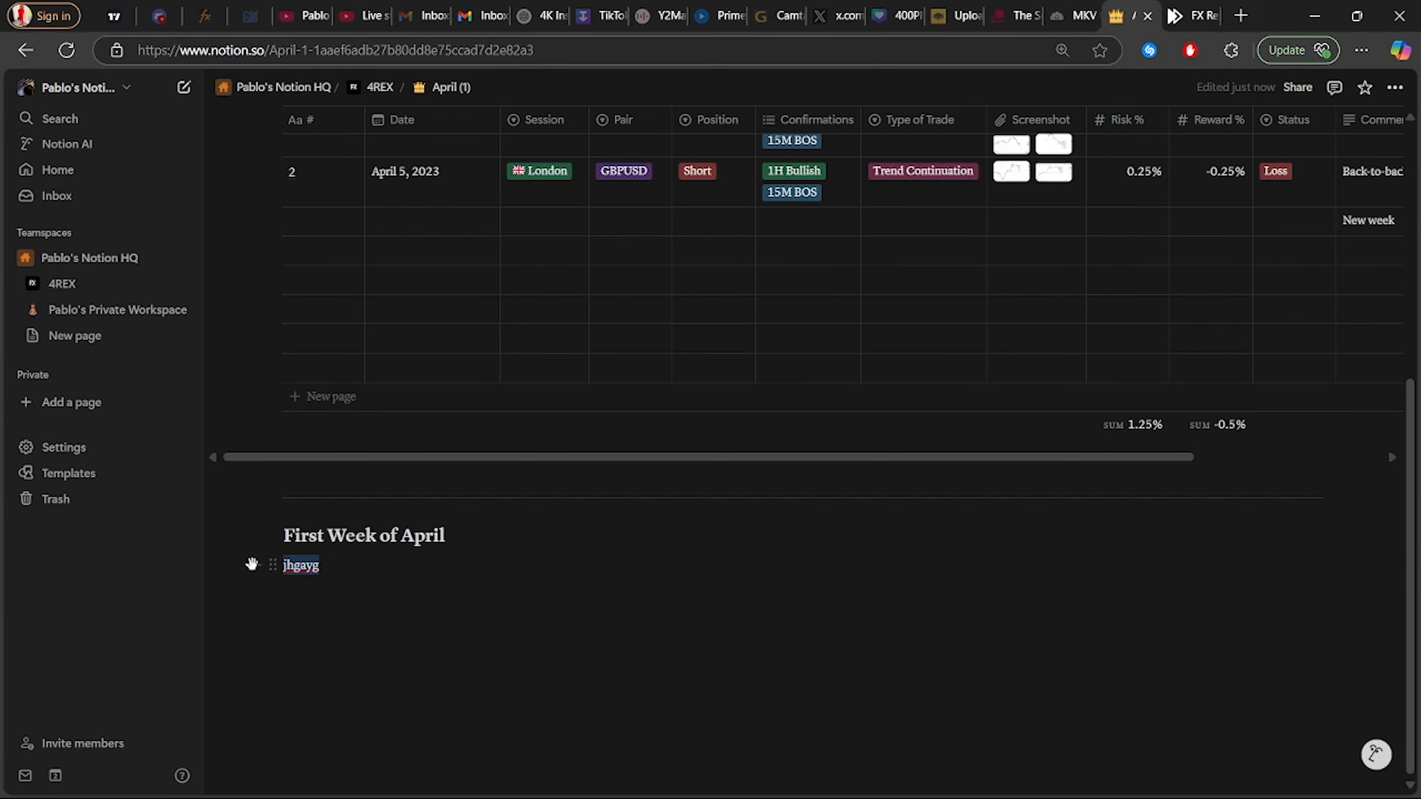
key(BackSpace)
scroll(682, 546, up, 3)
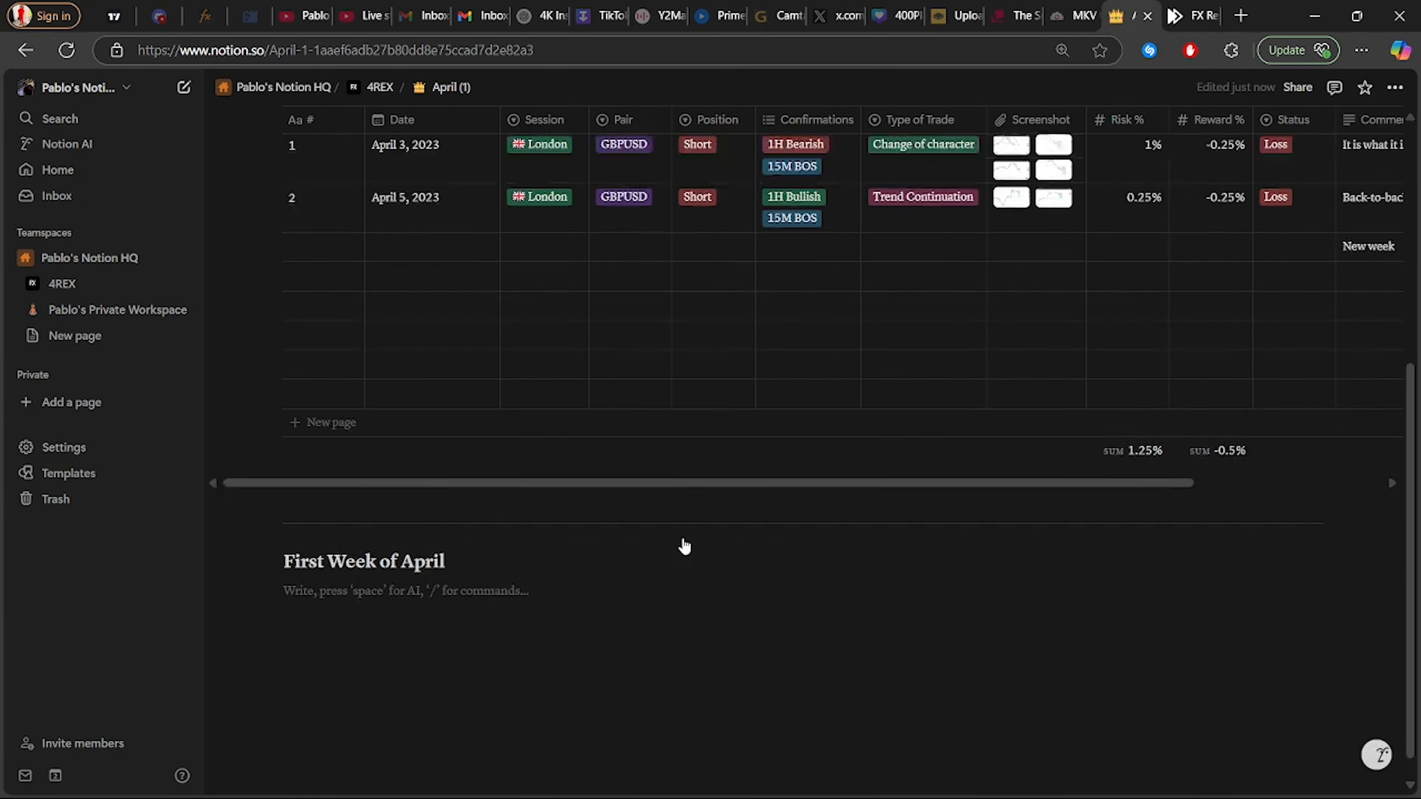
drag(676, 640, 546, 648)
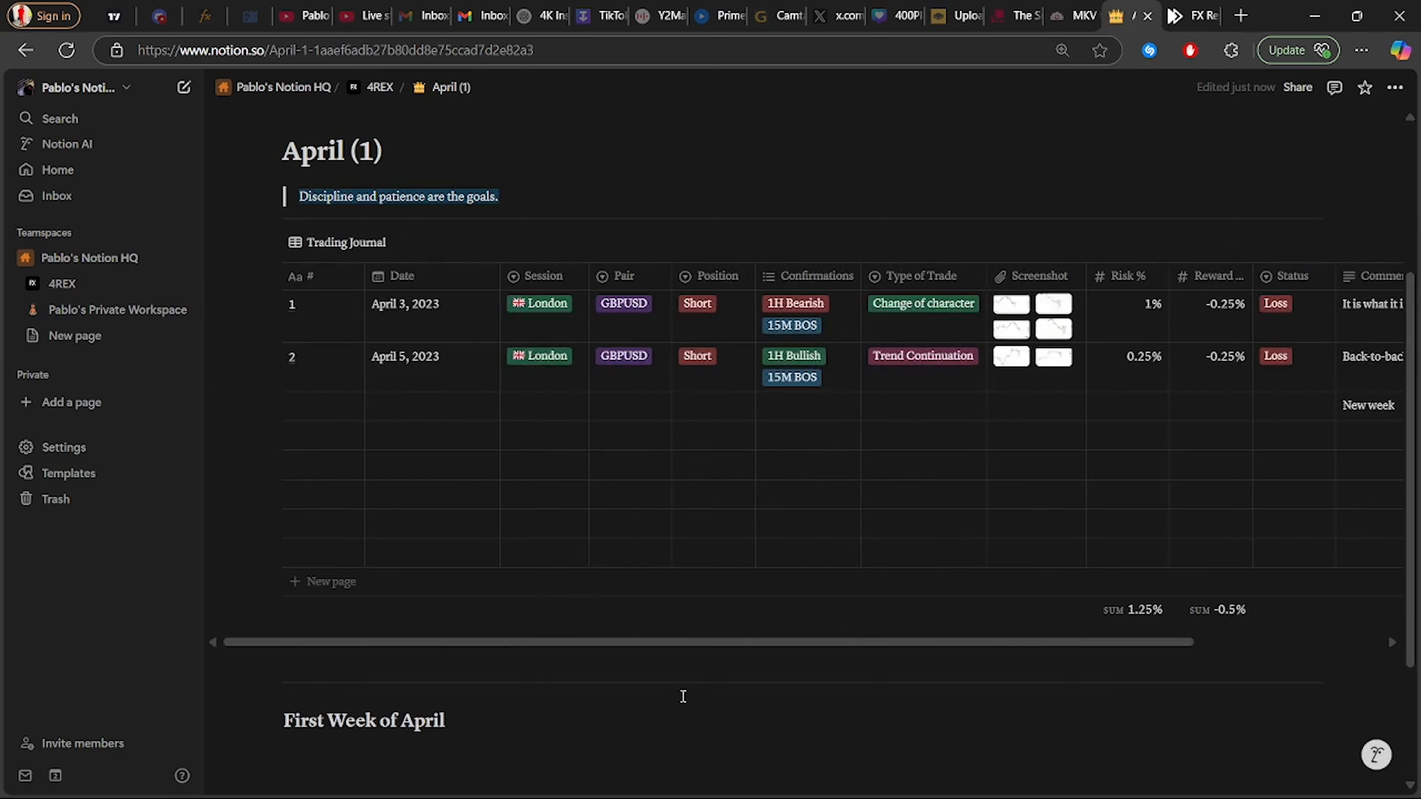
scroll(682, 697, up, 3)
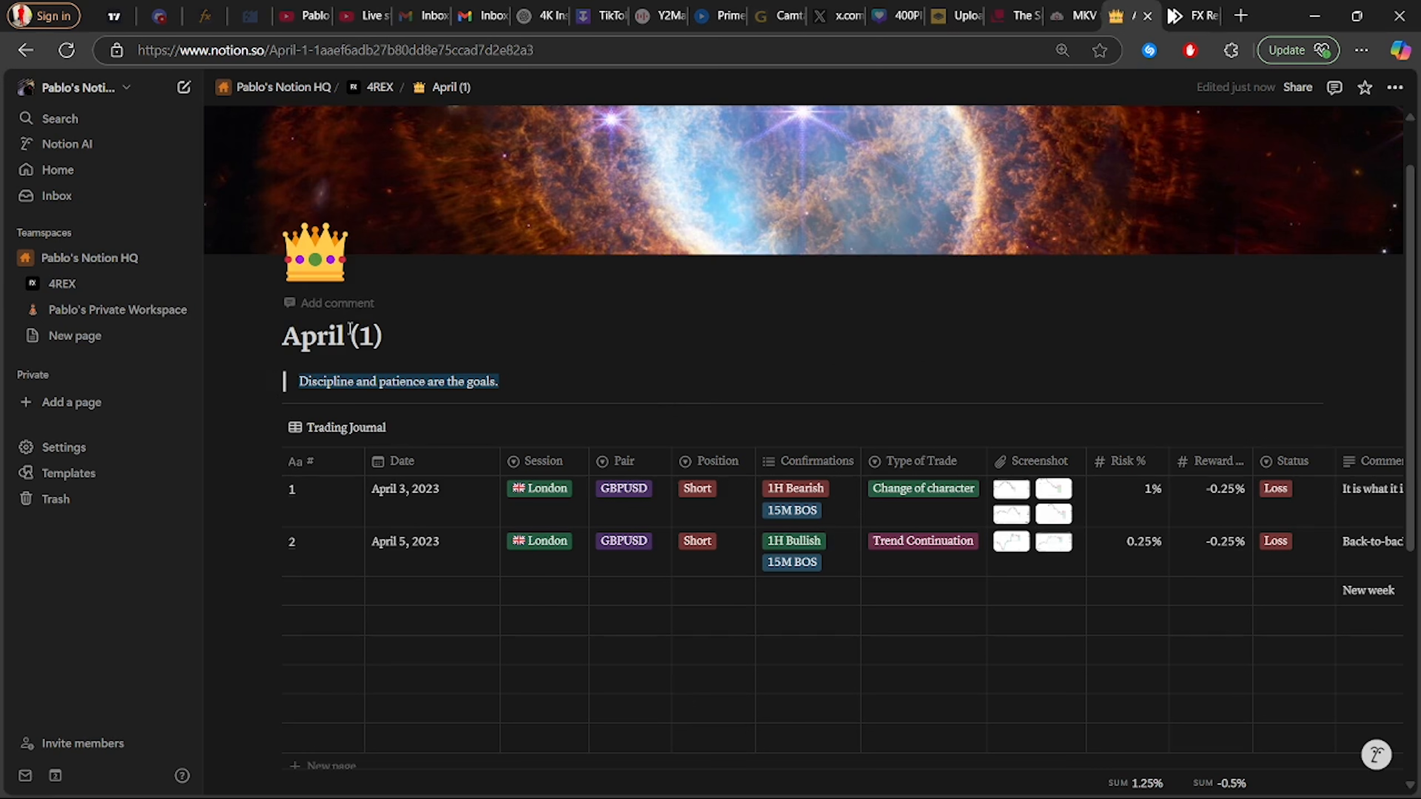
Delete '(1)' from the page title so it reads 'April'
drag(350, 328, 423, 326)
key(BackSpace)
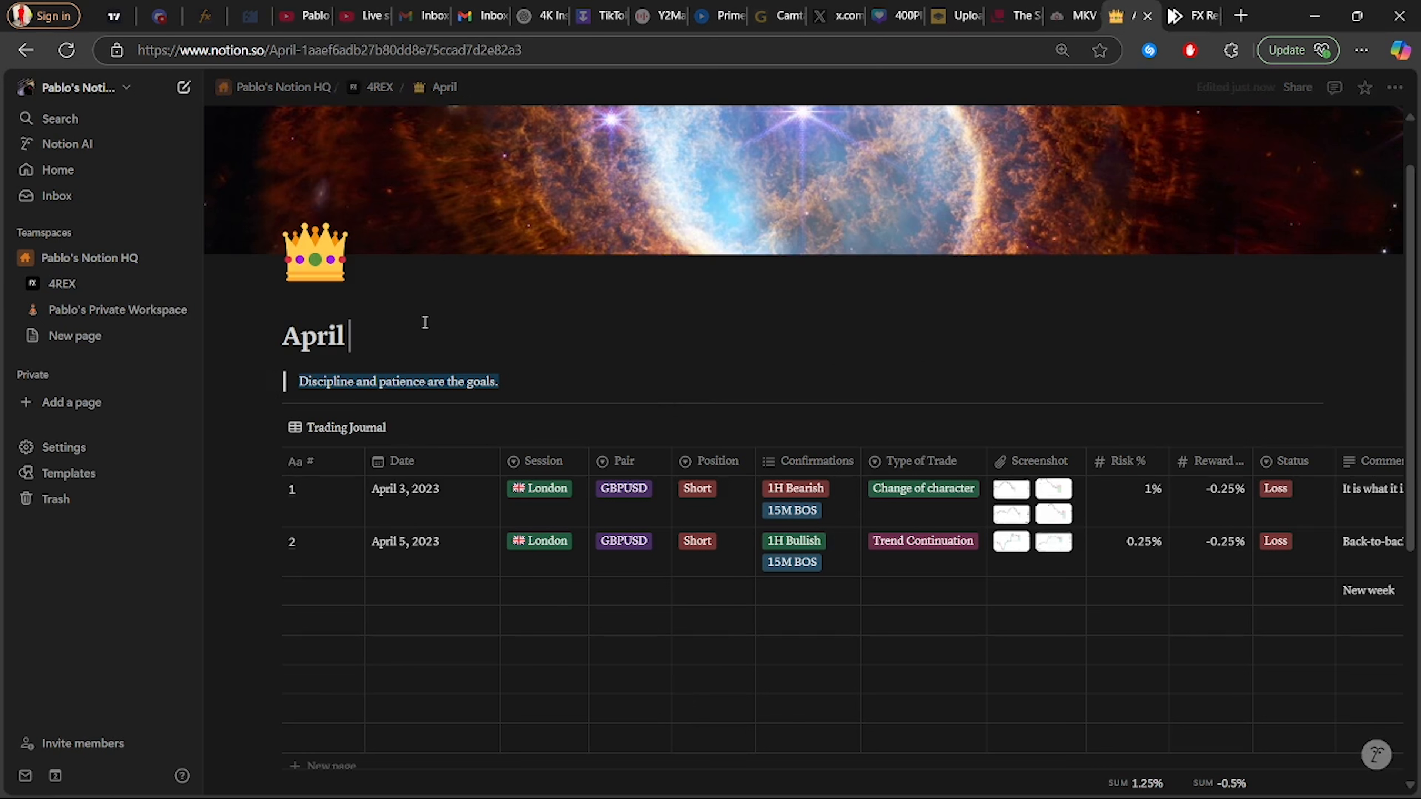